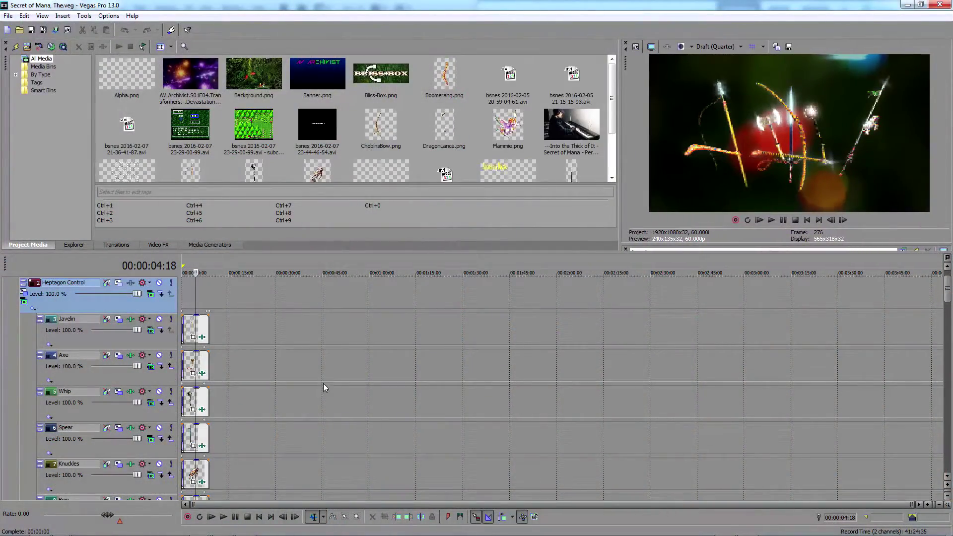
Scroll down through the theme project's timeline tracks in Vegas Pro
{"action": "scroll", "coordinate": [308, 371], "scroll_direction": "down", "scroll_amount": 2}
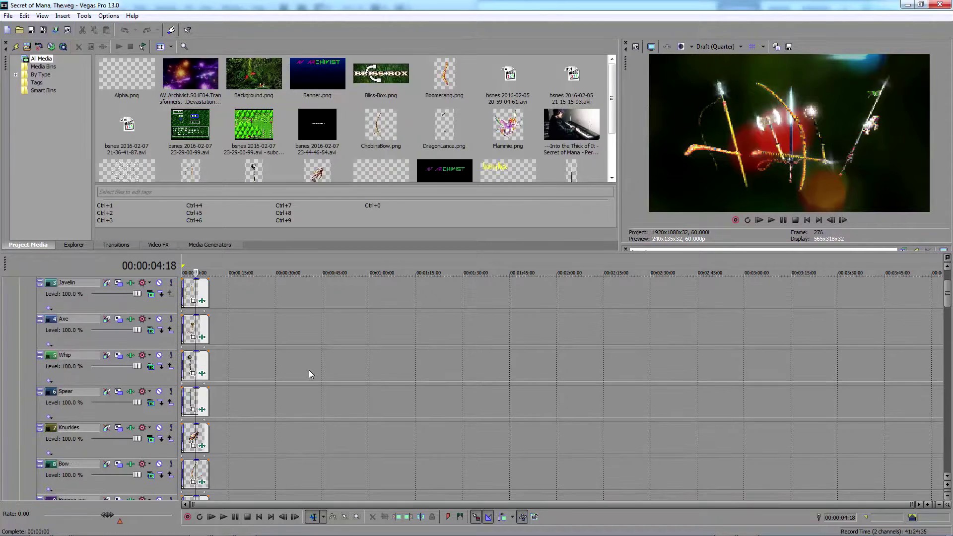
{"action": "scroll", "coordinate": [308, 370], "scroll_direction": "down", "scroll_amount": 8}
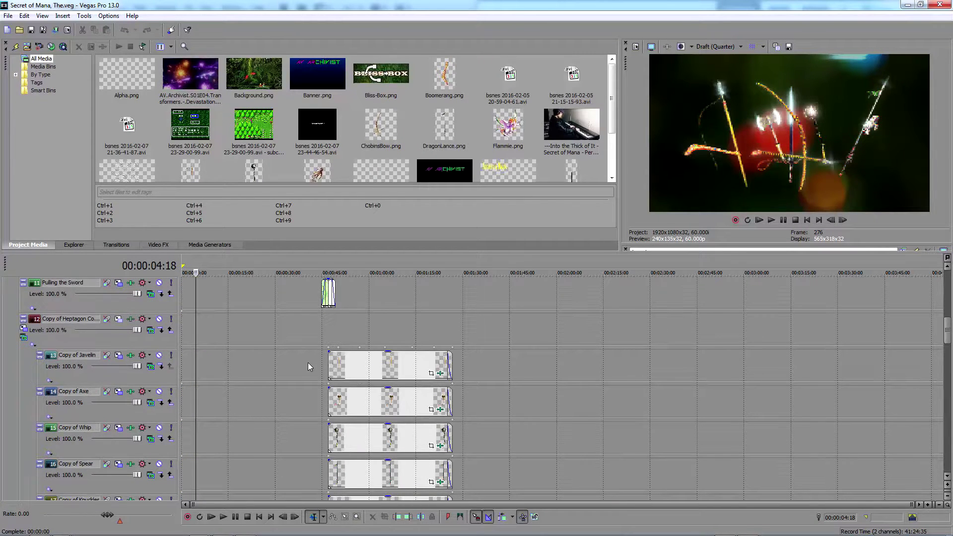
{"action": "scroll", "coordinate": [309, 363], "scroll_direction": "down", "scroll_amount": 10}
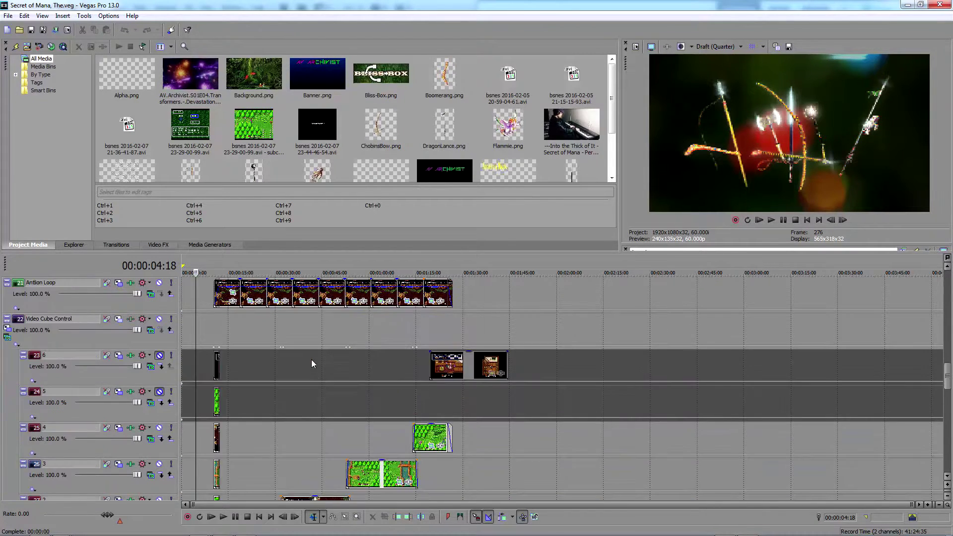
{"action": "scroll", "coordinate": [312, 361], "scroll_direction": "down", "scroll_amount": 6}
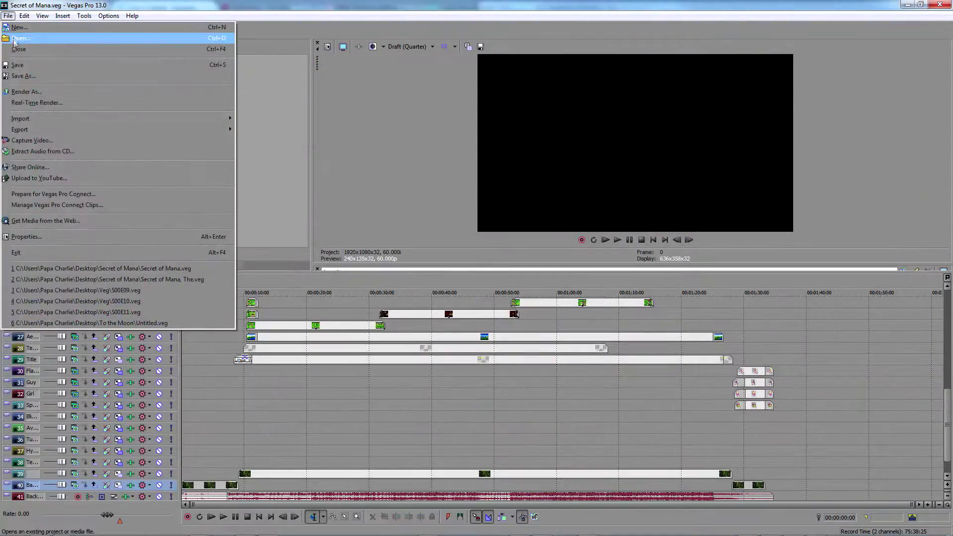
Render Secret of Mana.mp4 with a customized YouTube 1080p template using variable bit rate
{"action": "left_click", "coordinate": [27, 91]}
{"action": "left_click", "coordinate": [372, 229]}
{"action": "left_click", "coordinate": [366, 322]}
{"action": "left_click", "coordinate": [387, 337]}
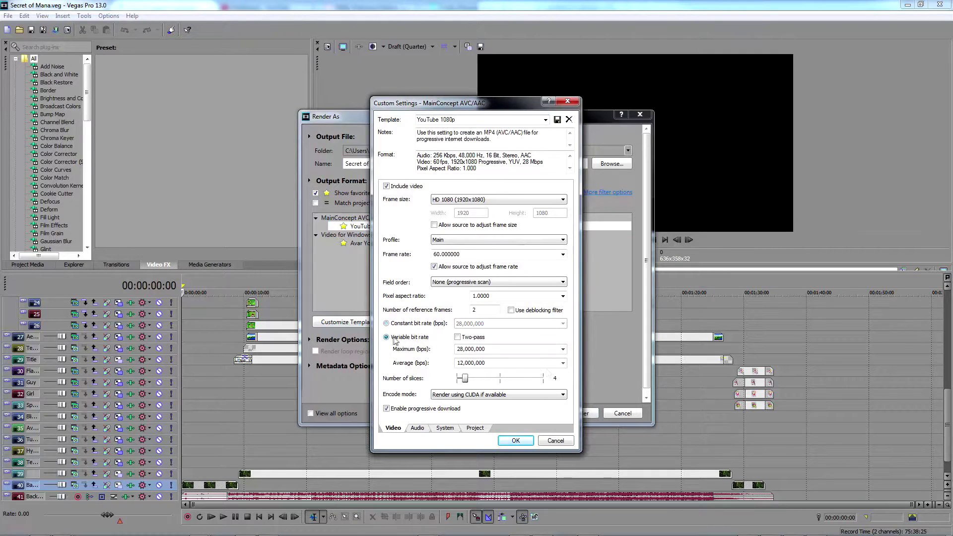
{"action": "left_click", "coordinate": [417, 429]}
{"action": "left_click", "coordinate": [446, 428]}
{"action": "left_click", "coordinate": [474, 428]}
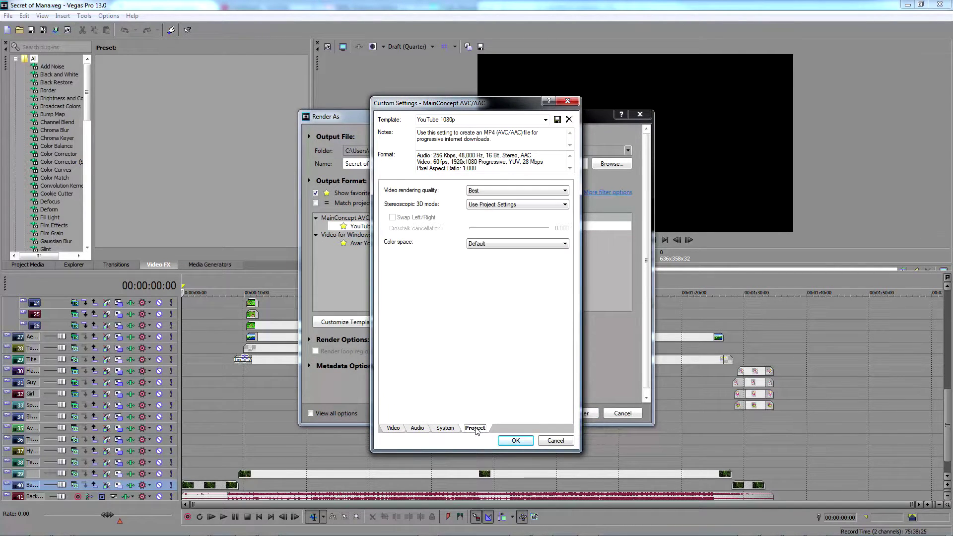
{"action": "left_click", "coordinate": [516, 440]}
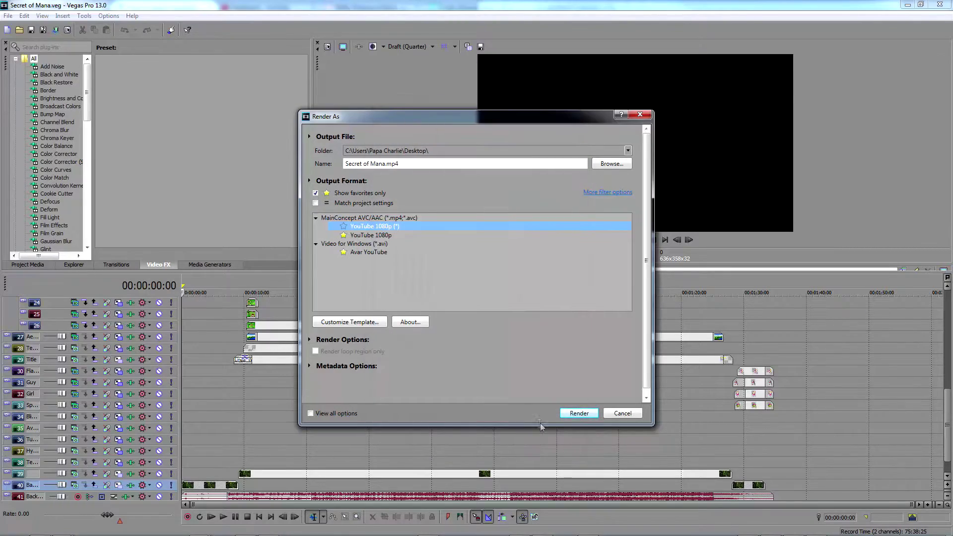
{"action": "left_click", "coordinate": [579, 413]}
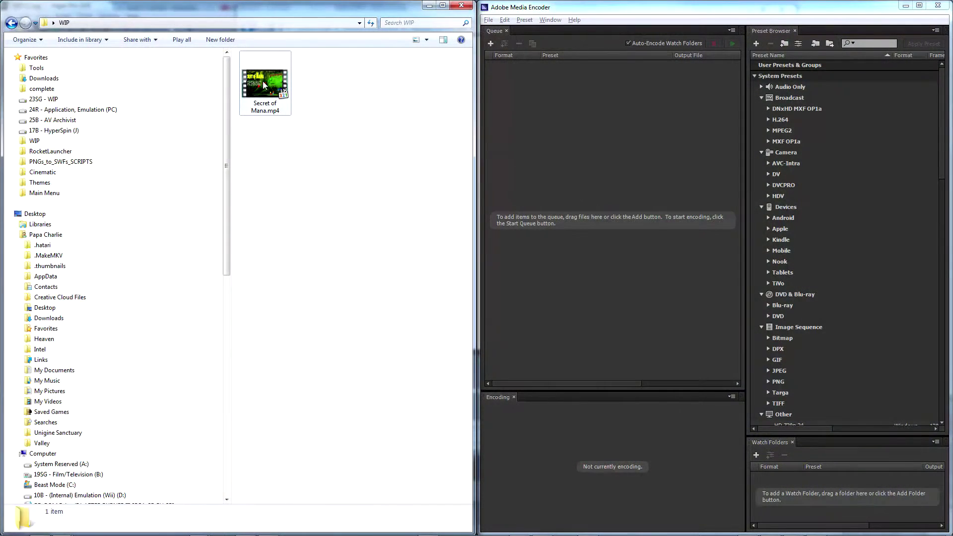
Queue Secret of Mana.mp4 in Media Encoder with the FLV 1920x1080 web preset
{"action": "left_click_drag", "start_coordinate": [264, 85], "coordinate": [578, 144]}
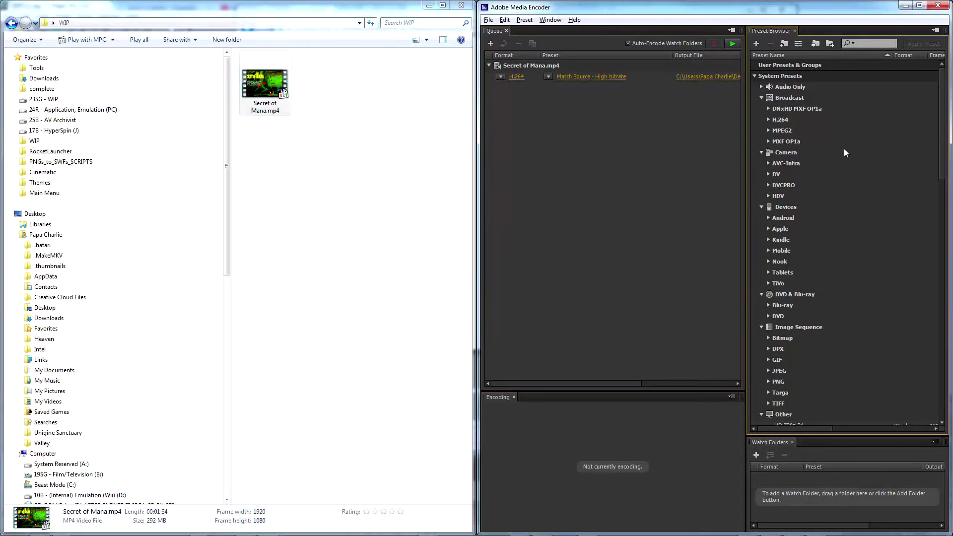
{"action": "scroll", "coordinate": [841, 149], "scroll_direction": "down", "scroll_amount": 4}
{"action": "scroll", "coordinate": [839, 155], "scroll_direction": "down", "scroll_amount": 12}
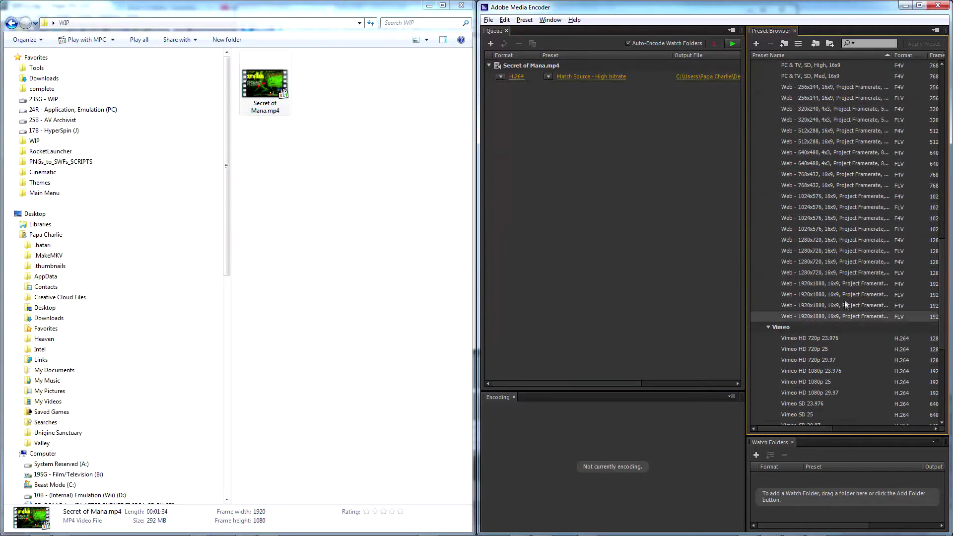
{"action": "left_click_drag", "start_coordinate": [832, 318], "coordinate": [651, 169]}
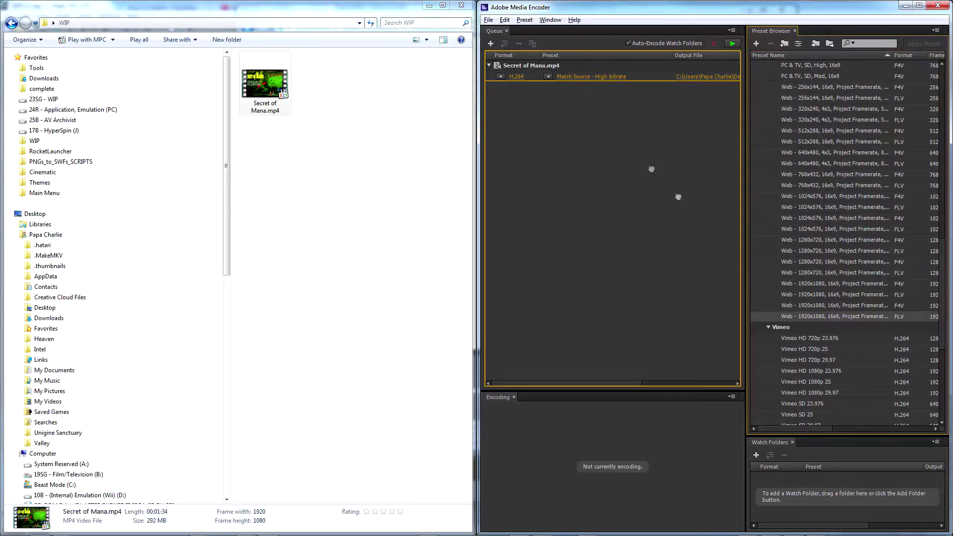
{"action": "mouse_move", "coordinate": [589, 89]}
{"action": "left_mouse_down"}
{"action": "mouse_move", "coordinate": [584, 77]}
{"action": "mouse_move", "coordinate": [599, 80]}
{"action": "left_mouse_up"}
Set export bitrates to 10,000 kbps video and 256 kbps audio, then start encoding
{"action": "right_click", "coordinate": [601, 79]}
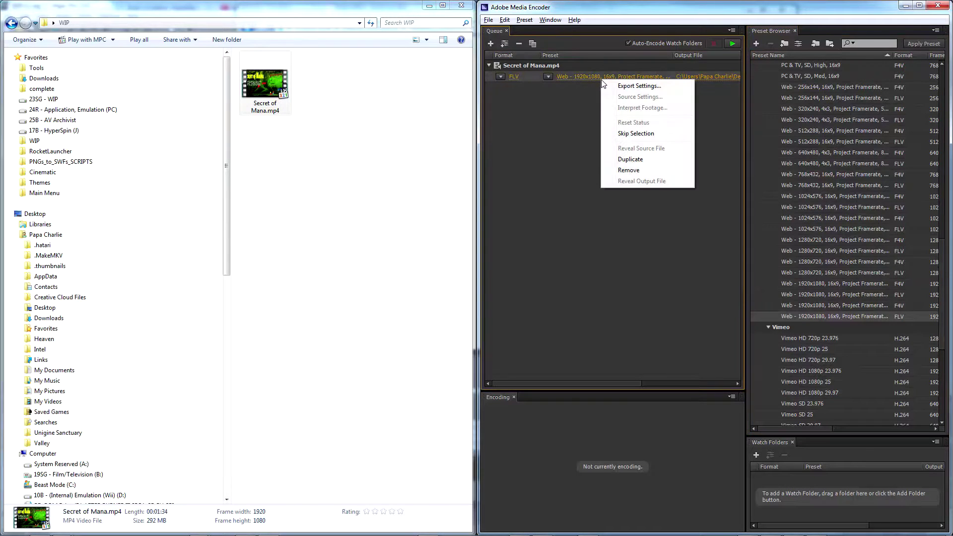
{"action": "left_click", "coordinate": [630, 89]}
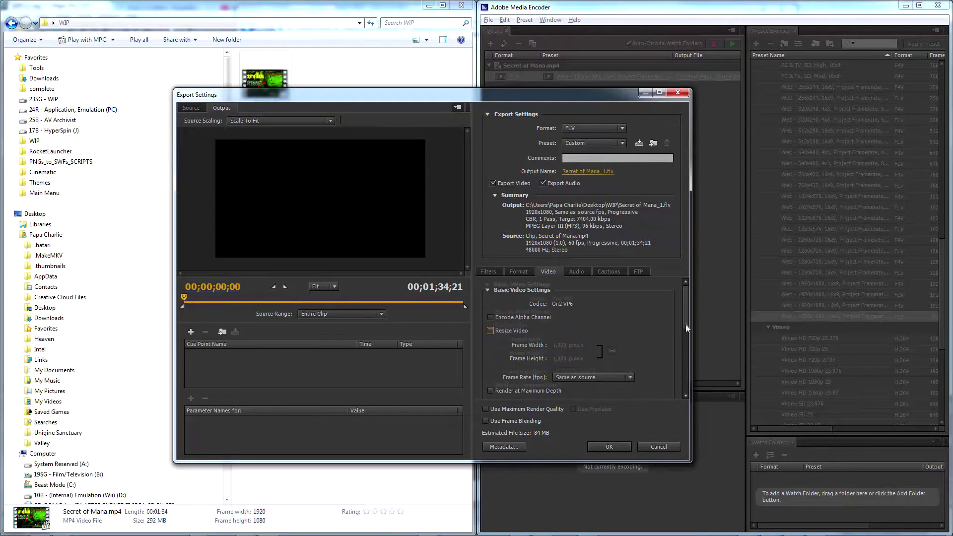
{"action": "left_click_drag", "start_coordinate": [686, 324], "coordinate": [684, 369]}
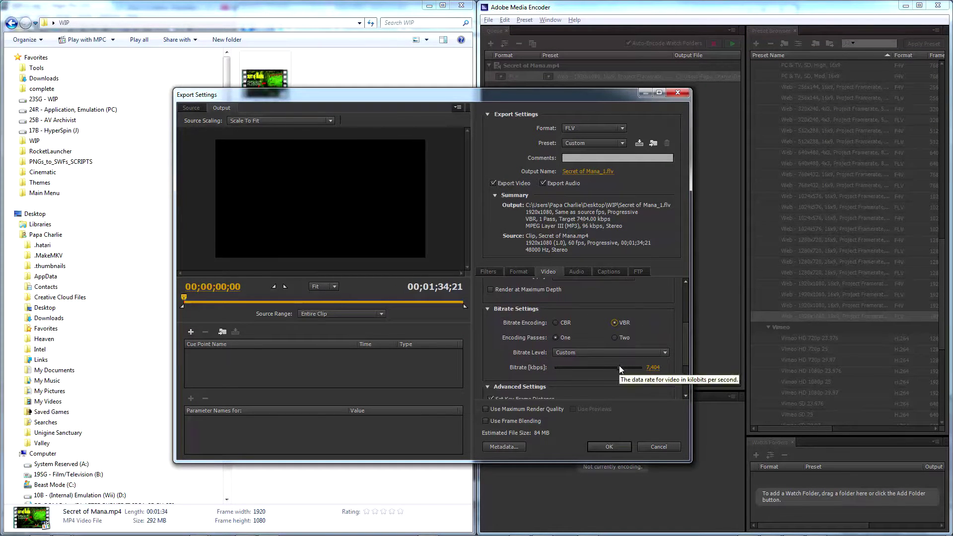
{"action": "left_click_drag", "start_coordinate": [619, 367], "coordinate": [686, 386]}
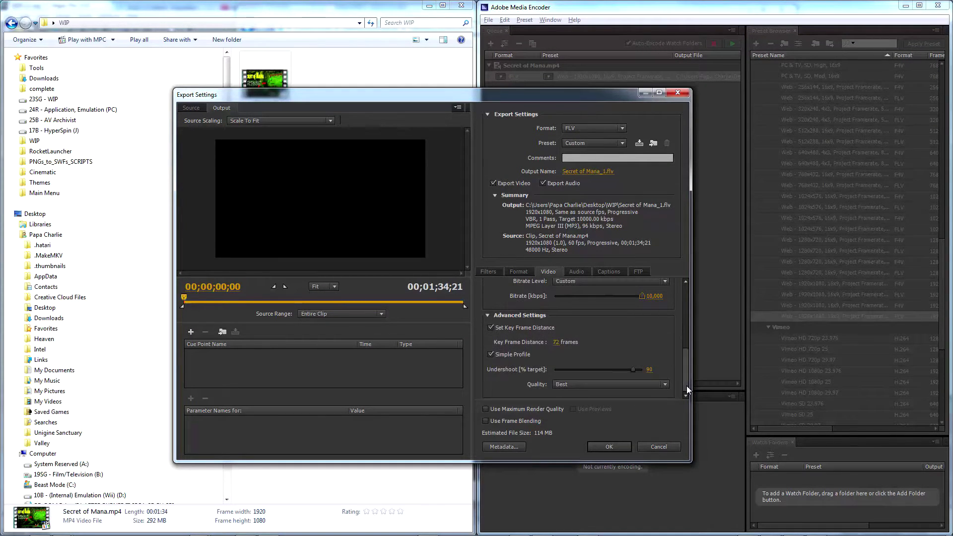
{"action": "left_click", "coordinate": [577, 272]}
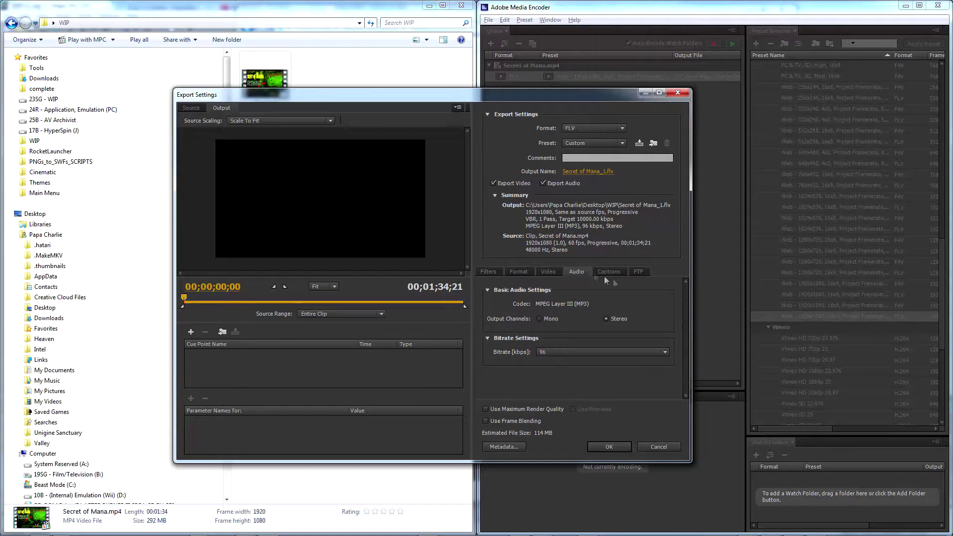
{"action": "left_click", "coordinate": [640, 352]}
{"action": "left_click", "coordinate": [577, 431]}
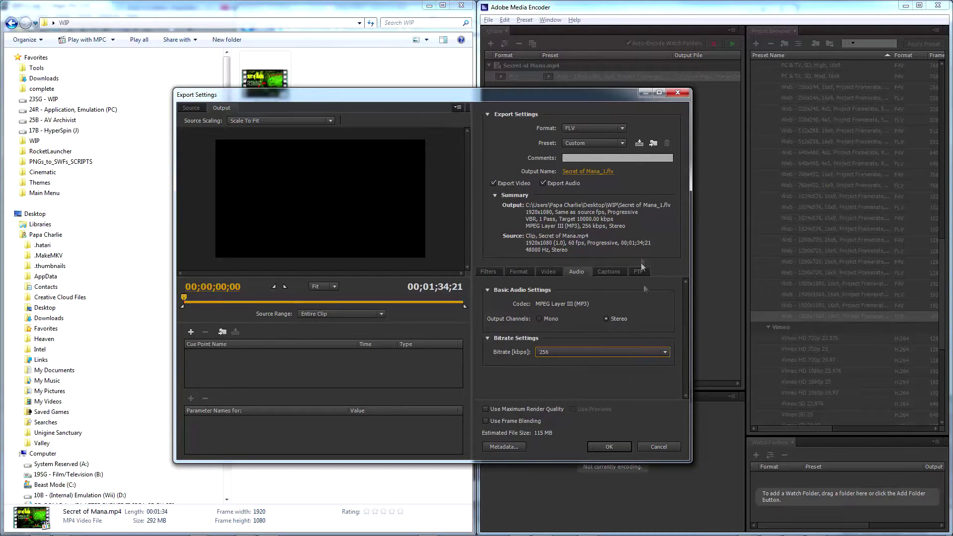
{"action": "left_click", "coordinate": [609, 447]}
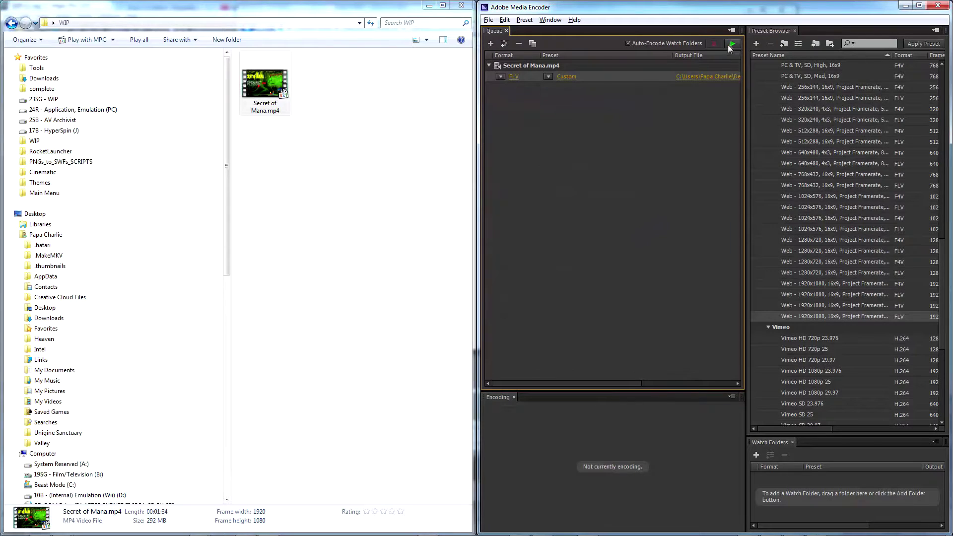
{"action": "left_click", "coordinate": [730, 44]}
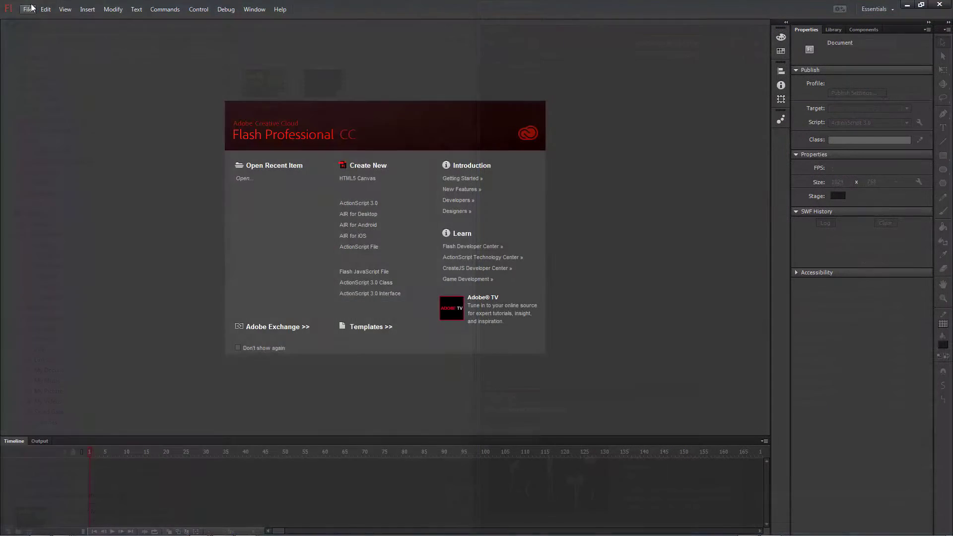
{"action": "left_click", "coordinate": [28, 9]}
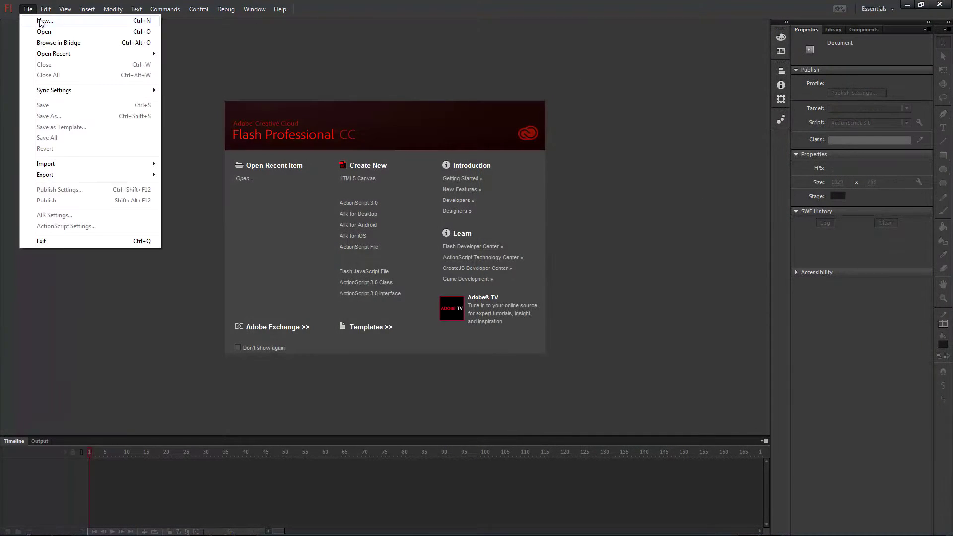
Create a blank ActionScript 3.0 document and embed Secret of Mana 1.1_1.flv in its timeline
{"action": "left_click", "coordinate": [43, 21]}
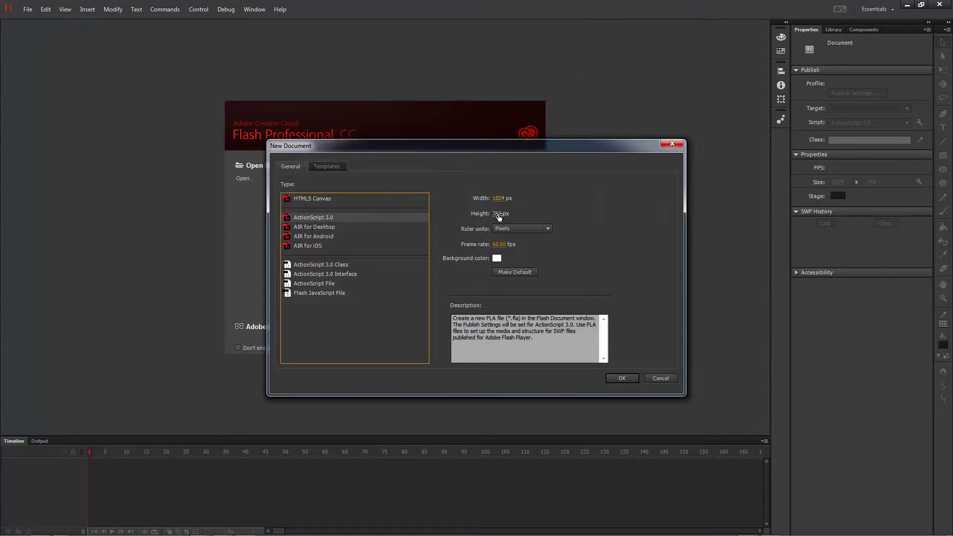
{"action": "left_click", "coordinate": [620, 378]}
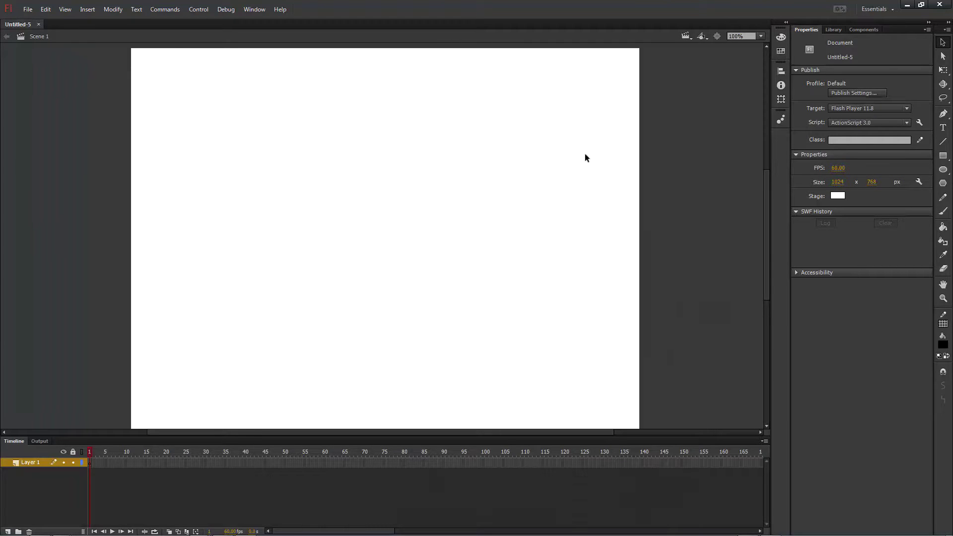
{"action": "left_click", "coordinate": [28, 9]}
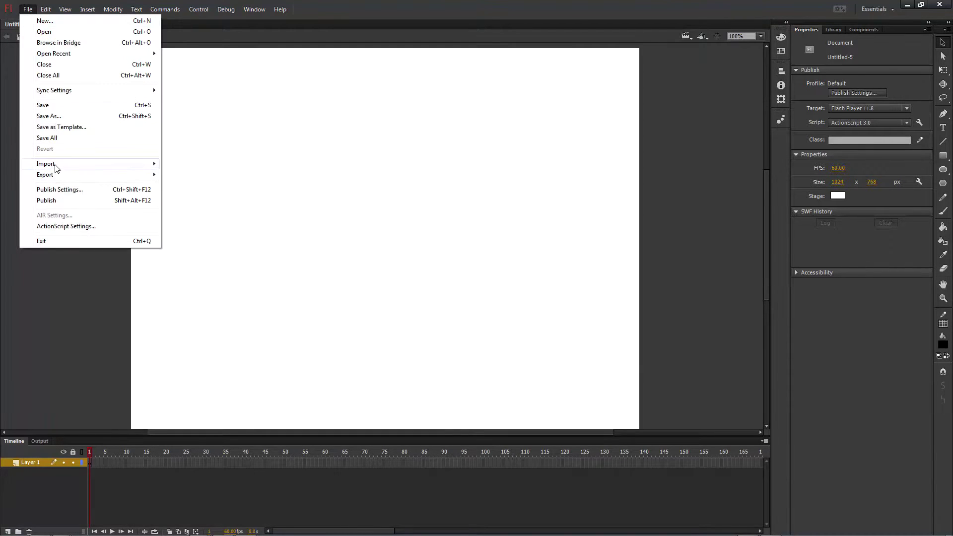
{"action": "mouse_move", "coordinate": [56, 165]}
{"action": "left_click", "coordinate": [196, 196]}
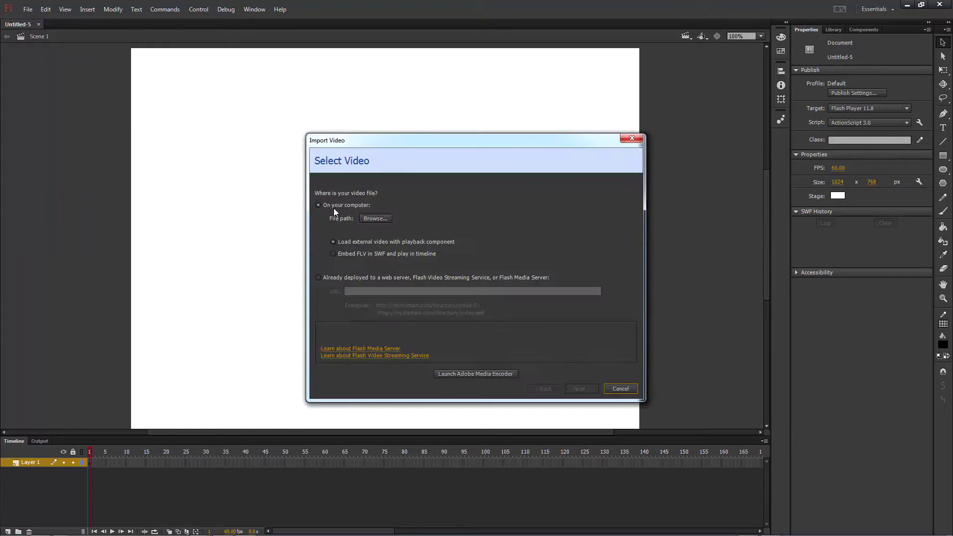
{"action": "left_click", "coordinate": [370, 218]}
{"action": "scroll", "coordinate": [388, 176], "scroll_direction": "down", "scroll_amount": 3}
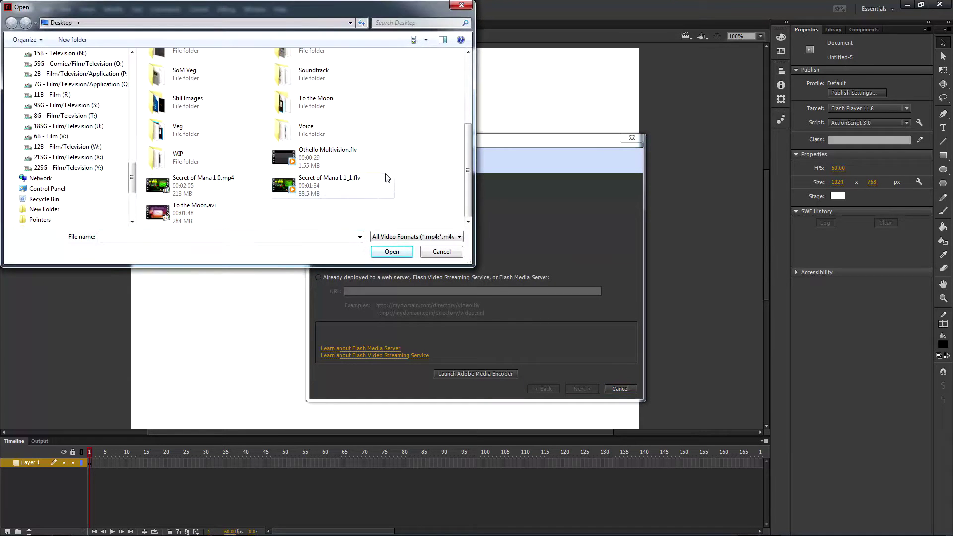
{"action": "double_click", "coordinate": [315, 185]}
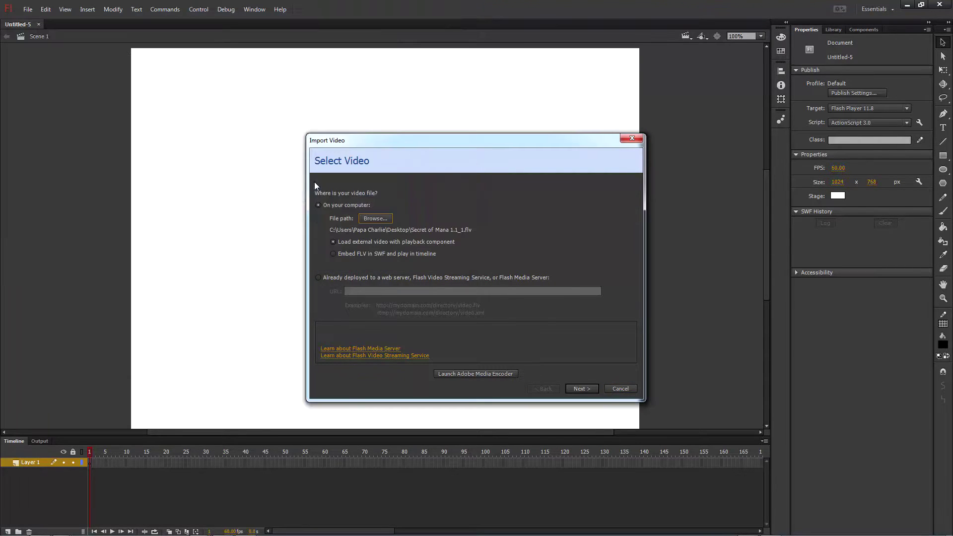
{"action": "left_click", "coordinate": [333, 254]}
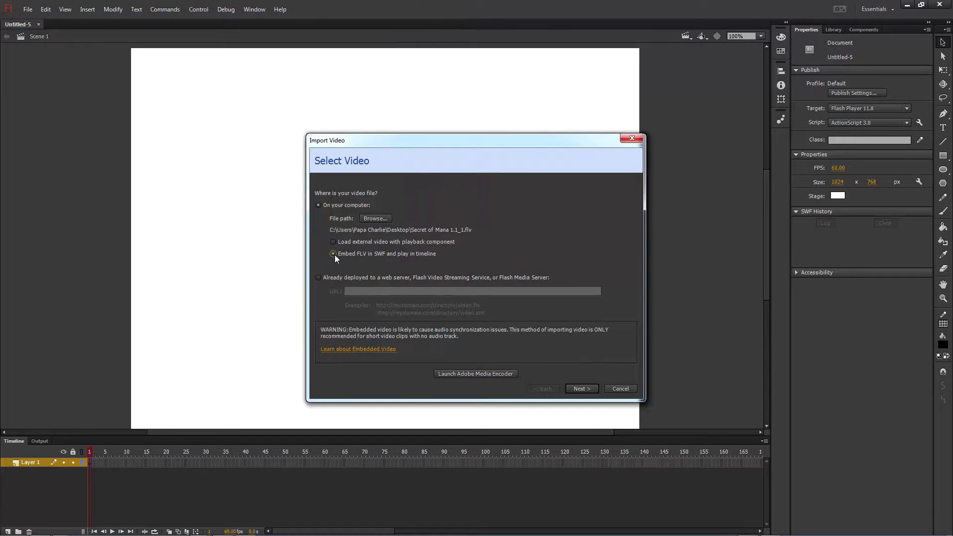
{"action": "left_click", "coordinate": [582, 387]}
{"action": "left_click", "coordinate": [583, 388]}
{"action": "left_click", "coordinate": [583, 387]}
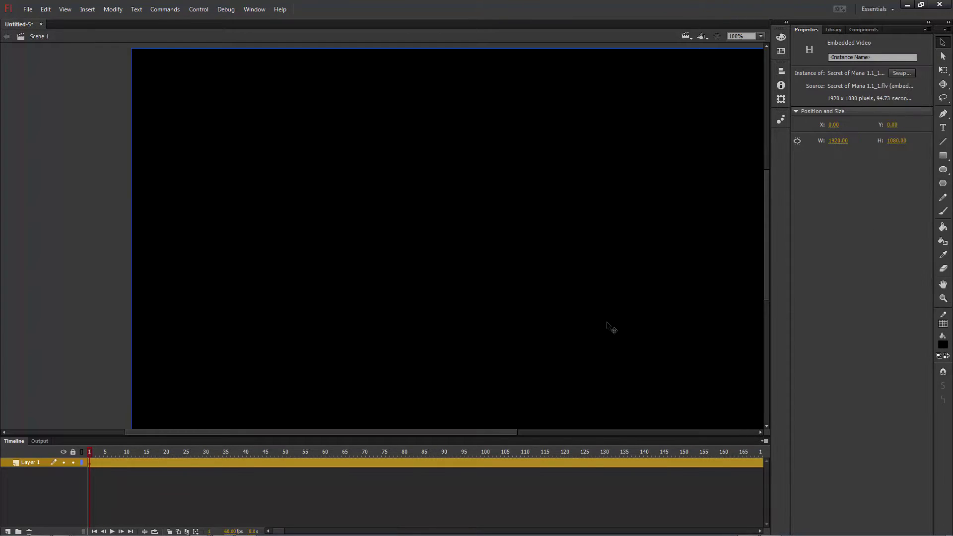
Name the video flvControl, set its width to 1024, and add flvControl.smoothing = true; to frame 1
{"action": "type", "text": "flvControl"}
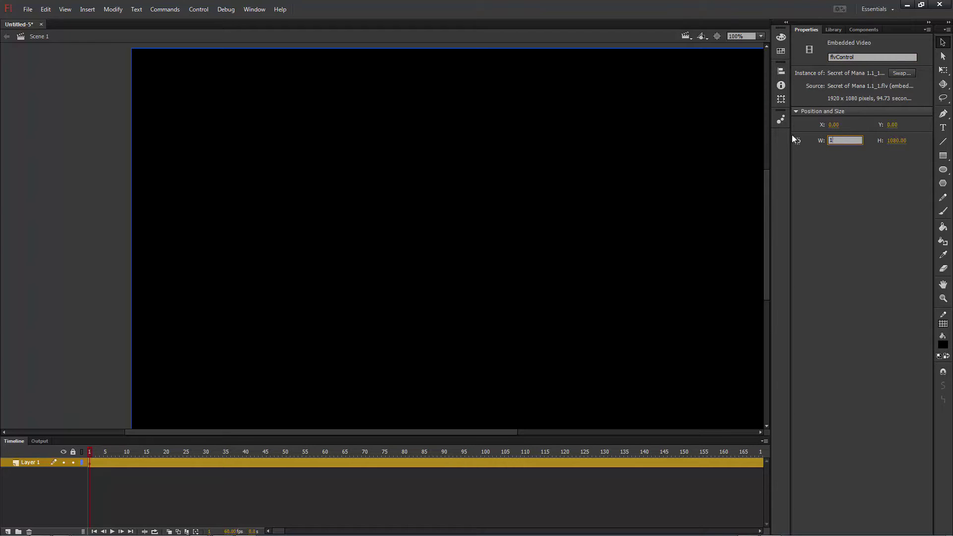
{"action": "key", "text": "Return"}
{"action": "left_click", "coordinate": [694, 223]}
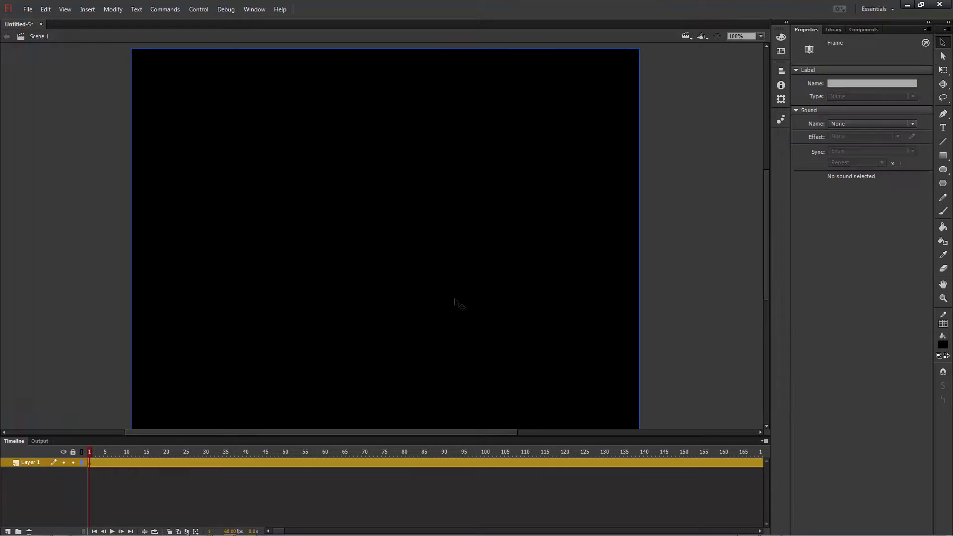
{"action": "right_click", "coordinate": [92, 463]}
{"action": "left_click", "coordinate": [114, 455]}
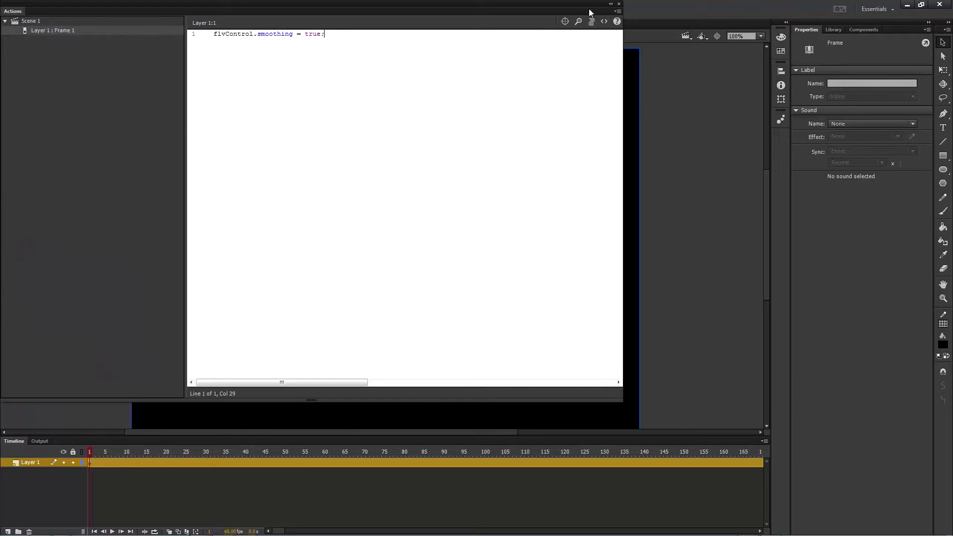
{"action": "left_click", "coordinate": [619, 4]}
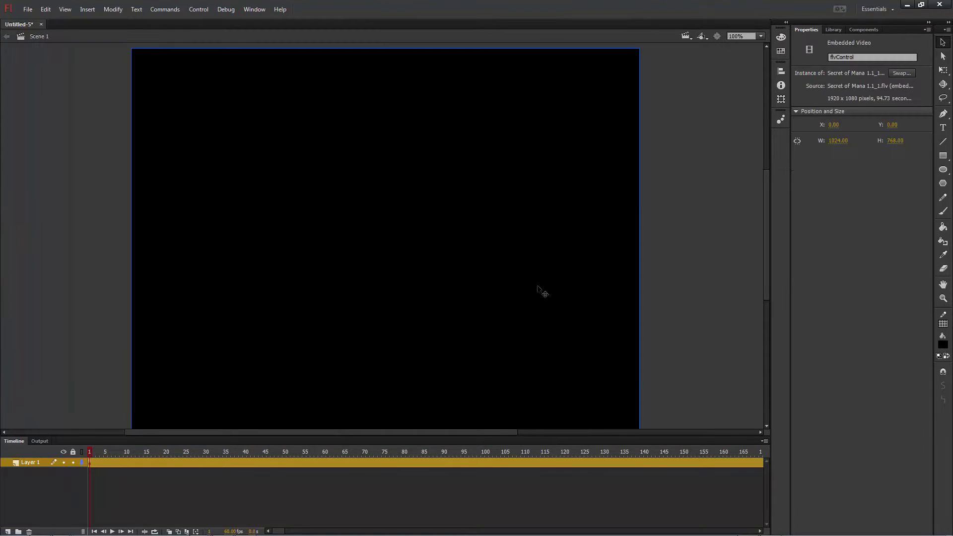
{"action": "key", "text": "ctrl+shift+F12"}
Set the audio stream publish setting to Raw compression, 44kHz, stereo
{"action": "left_click", "coordinate": [502, 194]}
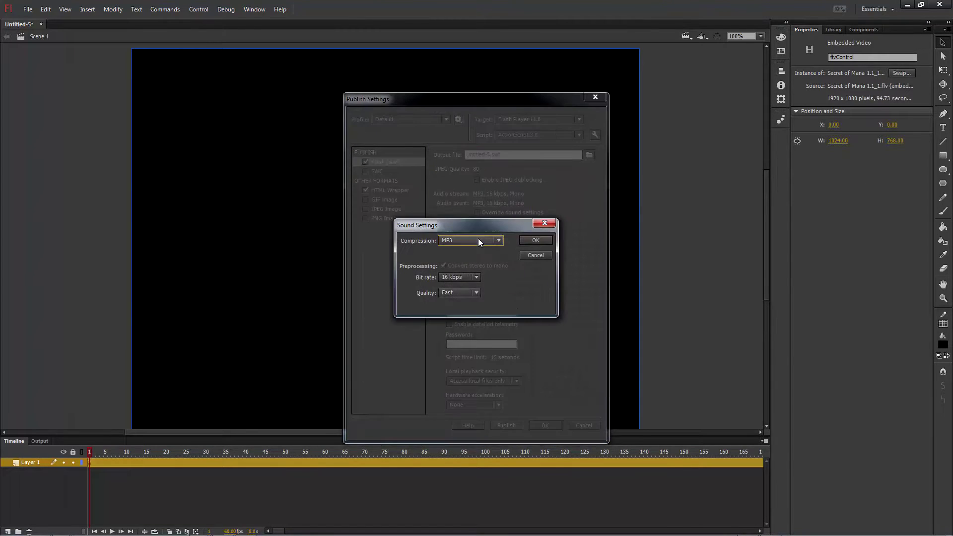
{"action": "left_click", "coordinate": [478, 240]}
{"action": "left_click", "coordinate": [460, 280]}
{"action": "left_click", "coordinate": [461, 278]}
{"action": "left_click", "coordinate": [456, 320]}
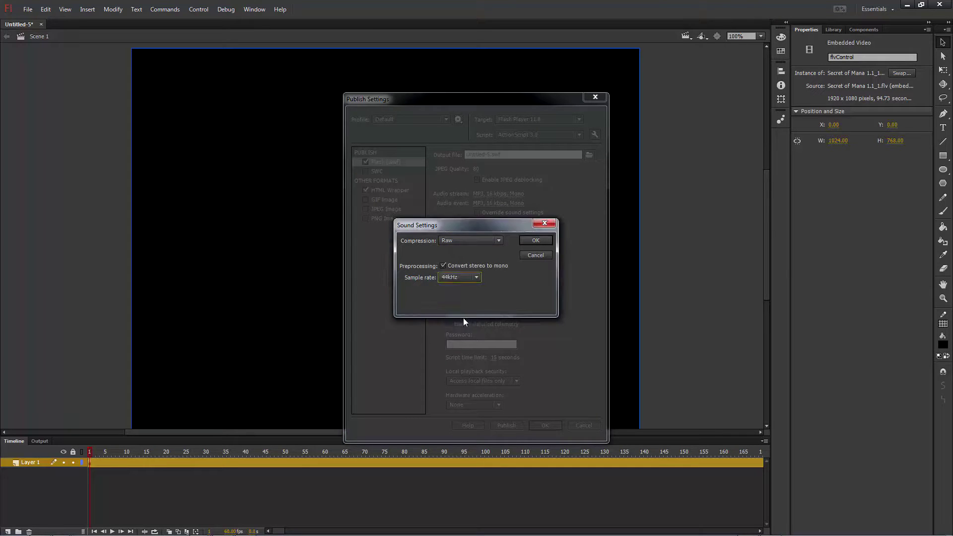
{"action": "left_click", "coordinate": [485, 267]}
{"action": "left_click", "coordinate": [535, 240]}
Set the audio event to Raw, 44kHz, stereo and apply the publish settings
{"action": "left_click", "coordinate": [499, 203]}
{"action": "left_click", "coordinate": [480, 240]}
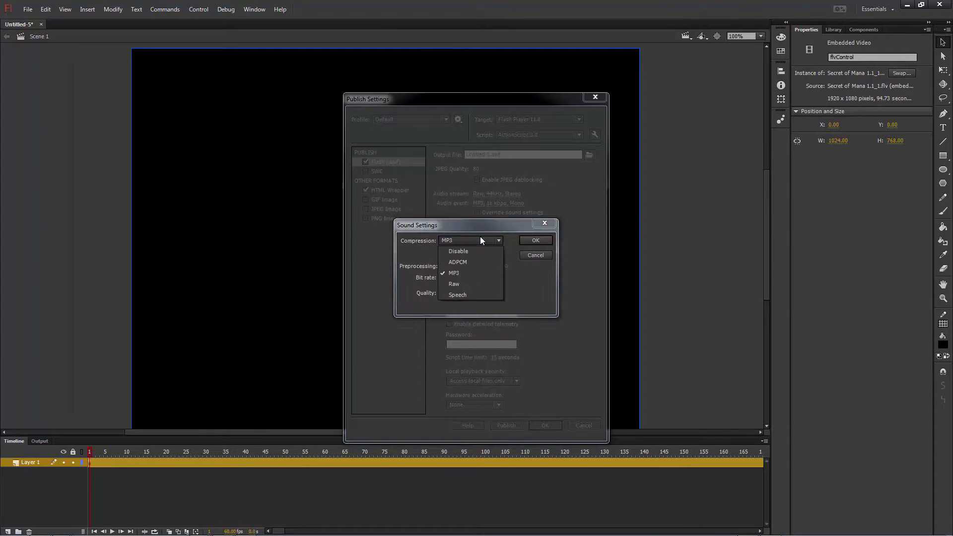
{"action": "left_click", "coordinate": [459, 282]}
{"action": "left_click", "coordinate": [459, 274]}
{"action": "left_click", "coordinate": [457, 317]}
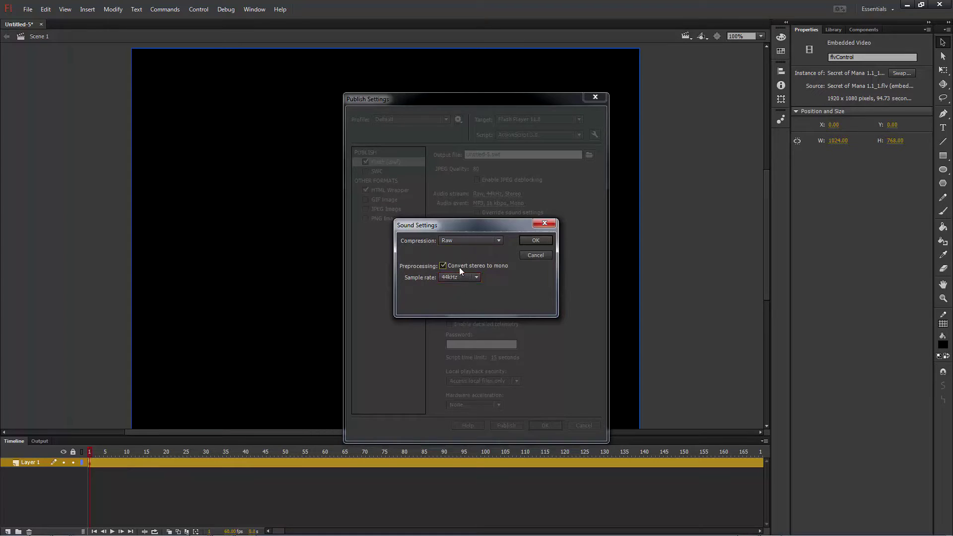
{"action": "left_click", "coordinate": [533, 241]}
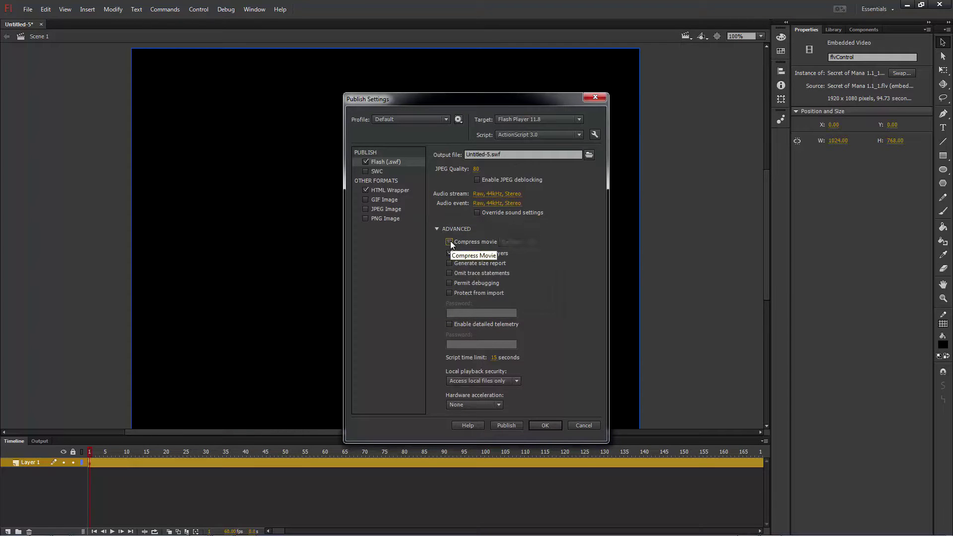
{"action": "left_click", "coordinate": [545, 425]}
{"action": "left_click", "coordinate": [29, 12]}
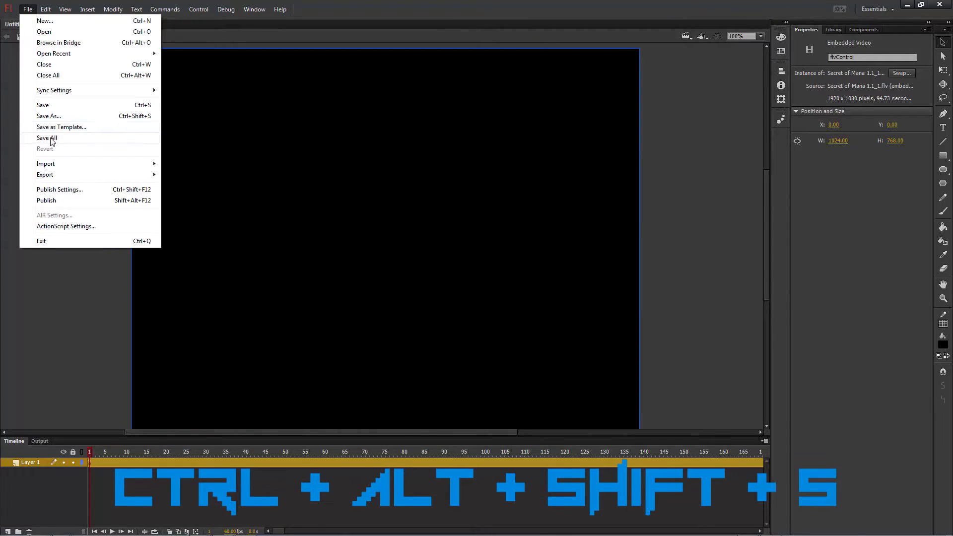
Export the movie as the SWF file Background.swf
{"action": "mouse_move", "coordinate": [63, 177]}
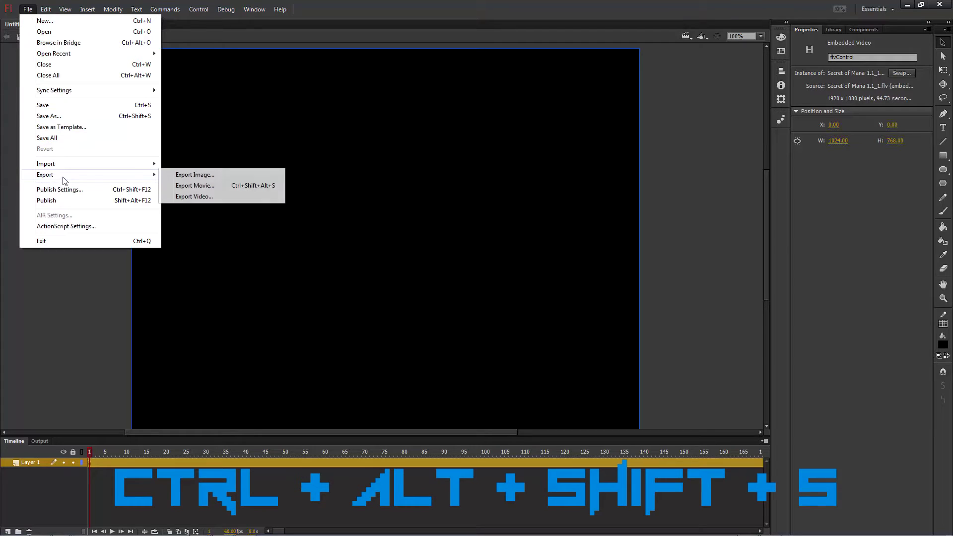
{"action": "left_click", "coordinate": [248, 189]}
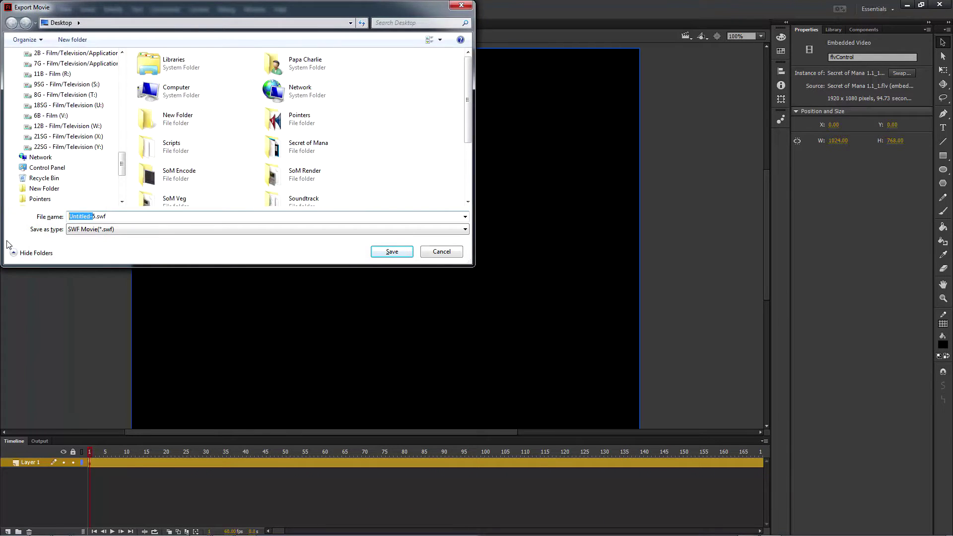
{"action": "key", "text": "Return"}
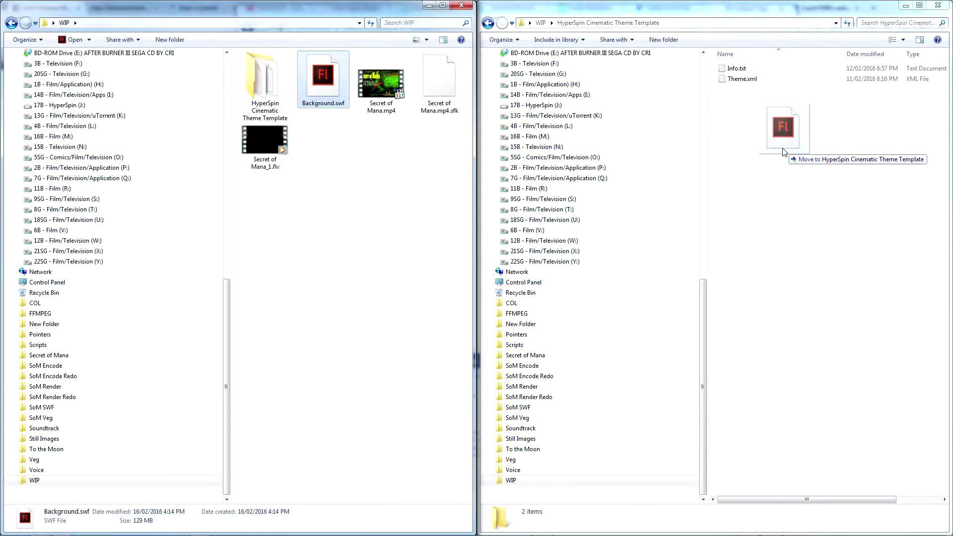
Edit and save the theme's Info.txt file
{"action": "double_click", "coordinate": [744, 69]}
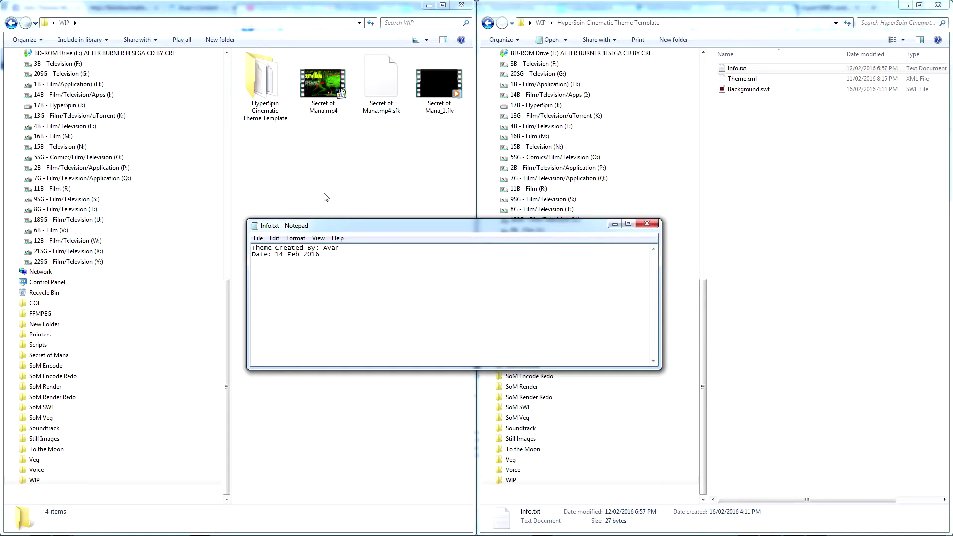
{"action": "key", "text": "ctrl+s"}
{"action": "key", "text": "alt+F4"}
Zip the three theme files into Secret of Mana (USA).zip
{"action": "key", "text": "ctrl+a"}
{"action": "right_click", "coordinate": [730, 87]}
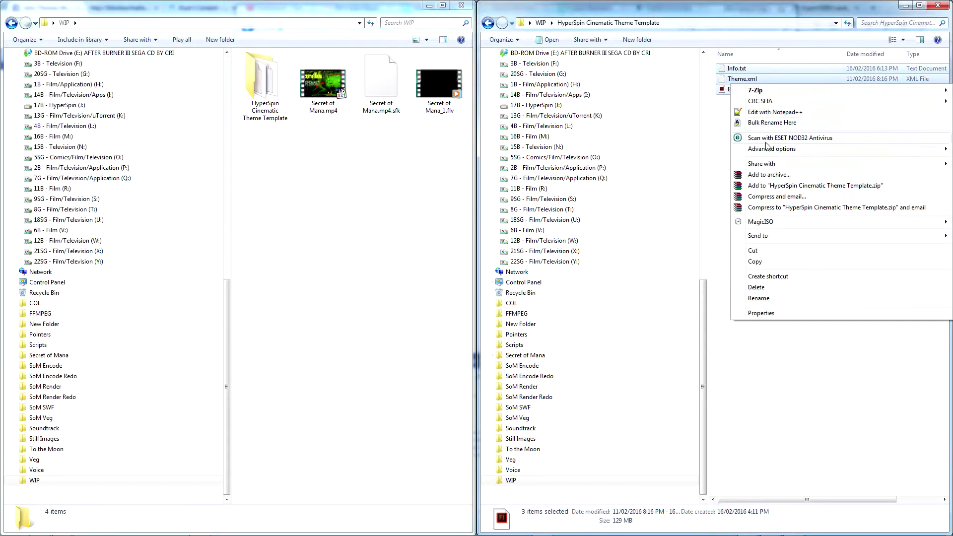
{"action": "left_click", "coordinate": [771, 174]}
{"action": "left_click", "coordinate": [472, 211]}
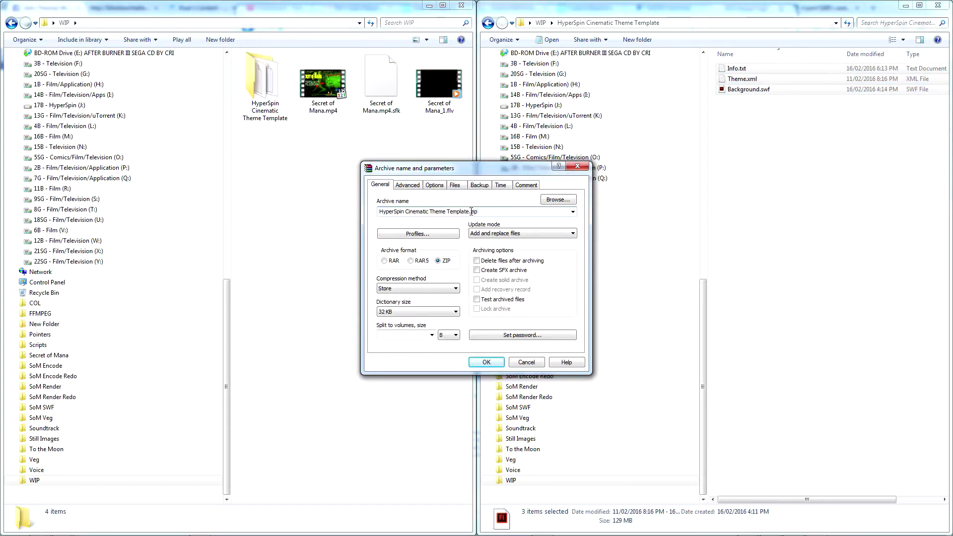
{"action": "type", "text": "Secret of Mana (USA"}
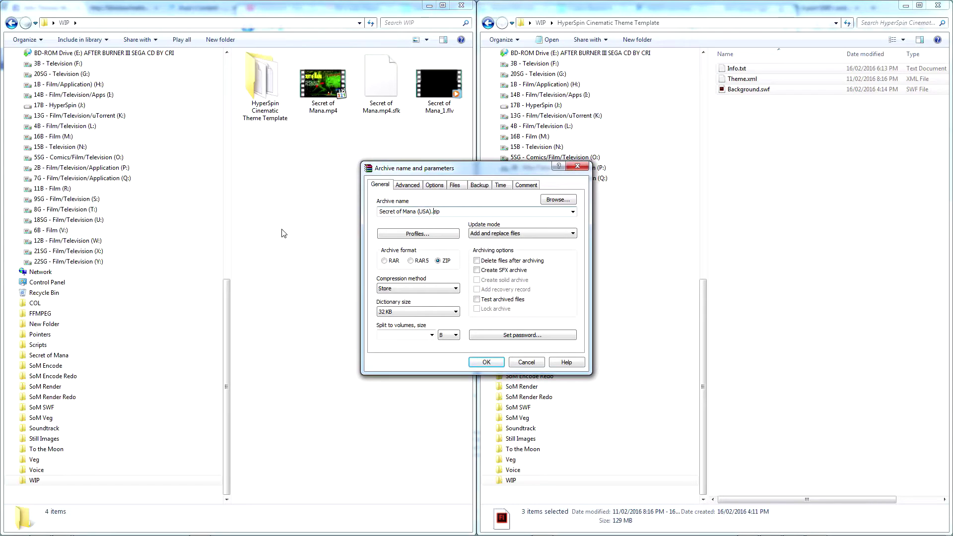
{"action": "key", "text": "Return"}
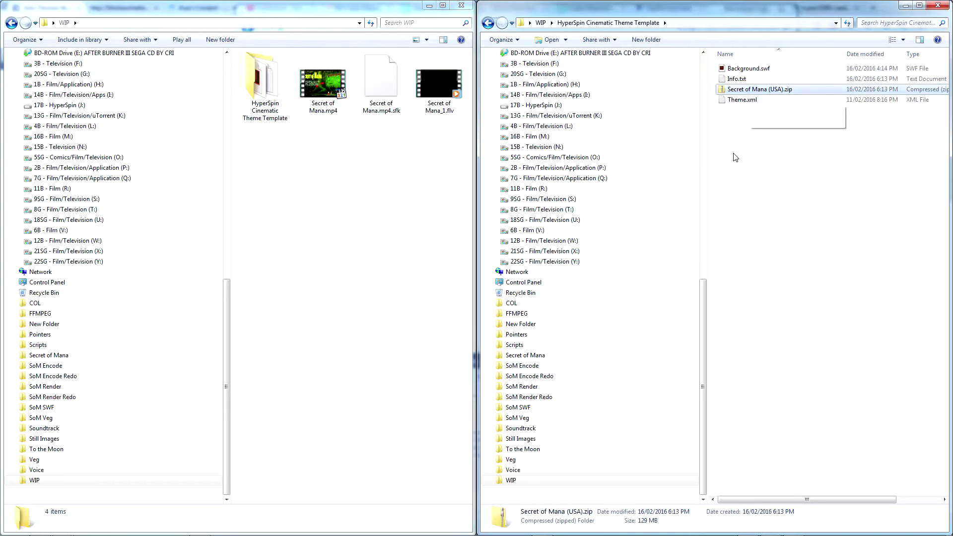
Paste the zip into HyperSpin\Media\Super Nintendo Entertainment System\Themes
{"action": "left_click", "coordinate": [536, 105]}
{"action": "double_click", "coordinate": [739, 89]}
{"action": "double_click", "coordinate": [743, 117]}
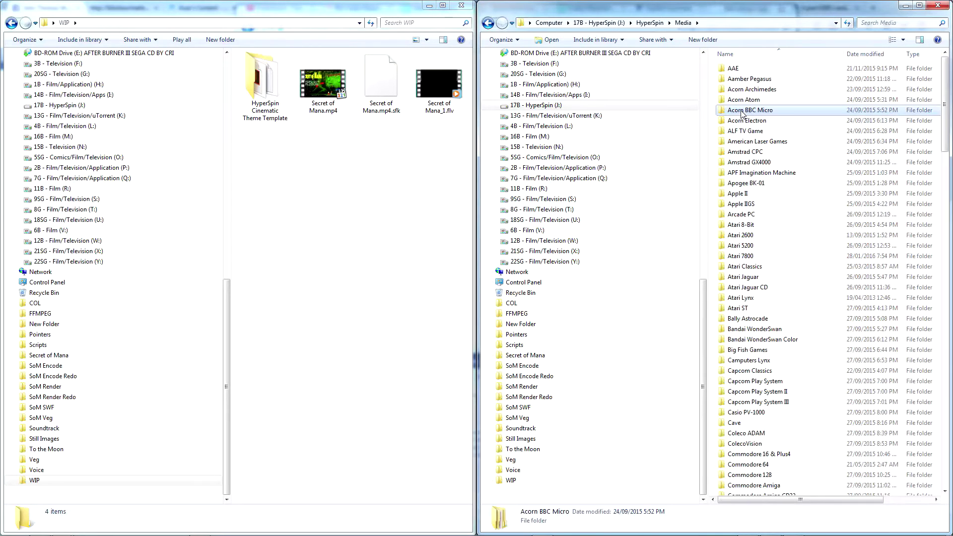
{"action": "type", "text": "super"}
{"action": "key", "text": "Return"}
{"action": "double_click", "coordinate": [735, 87]}
{"action": "key", "text": "ctrl+v"}
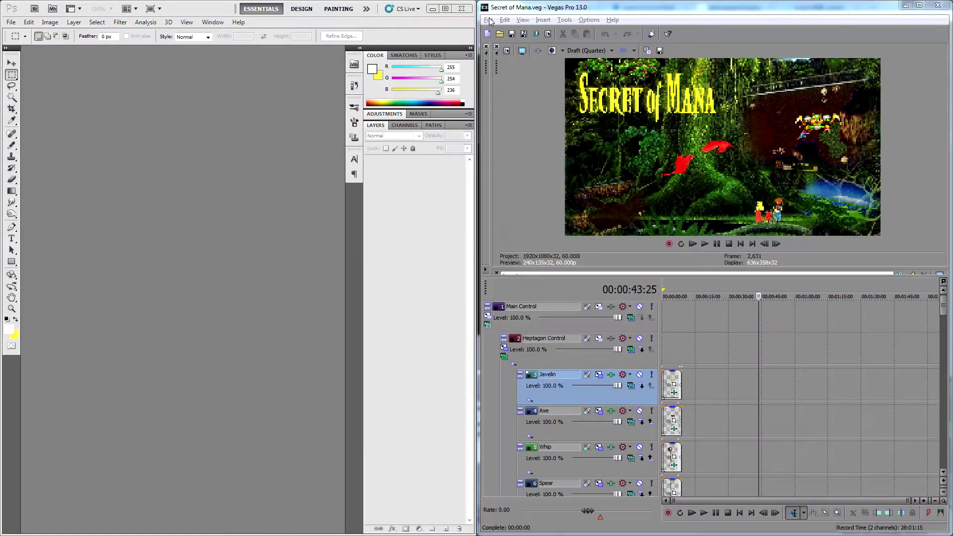
Start a new empty Vegas project with default settings
{"action": "left_click", "coordinate": [489, 20]}
{"action": "left_click", "coordinate": [635, 231]}
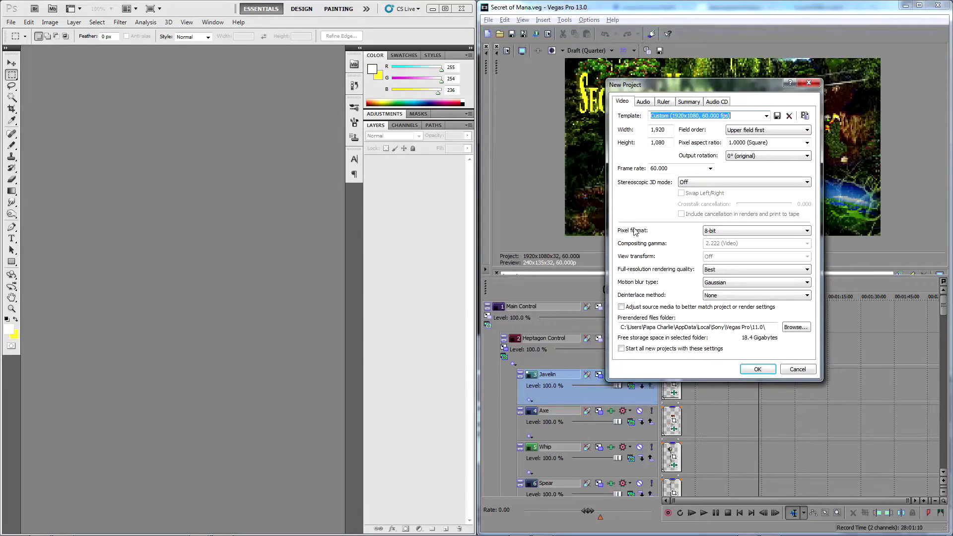
{"action": "left_click", "coordinate": [757, 368]}
Create a new transparent 1920×480 image in Photoshop
{"action": "left_click", "coordinate": [454, 191]}
{"action": "key", "text": "ctrl+n"}
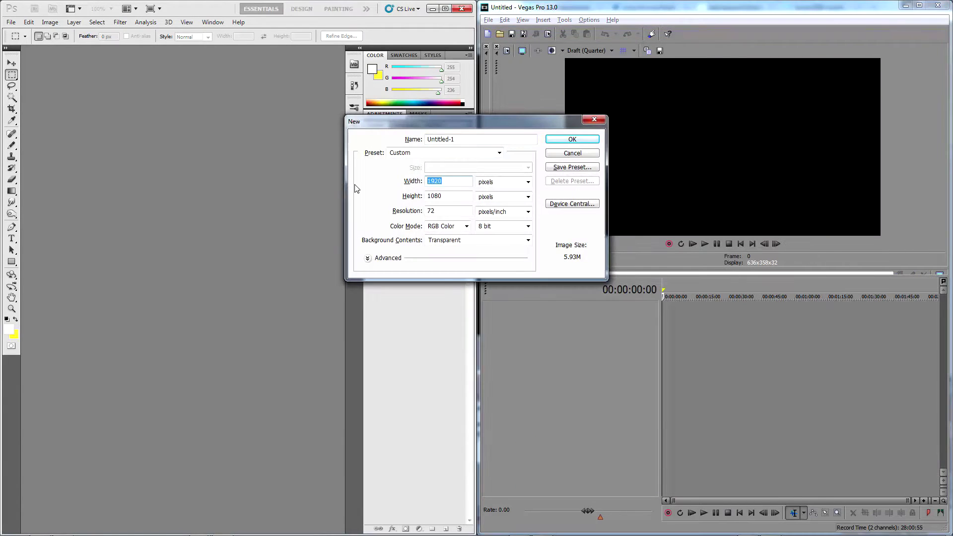
{"action": "key", "text": "Tab"}
{"action": "type", "text": "480"}
{"action": "key", "text": "Return"}
Save the image as PNG named dummy.png in the WIP folder
{"action": "left_click", "coordinate": [10, 22]}
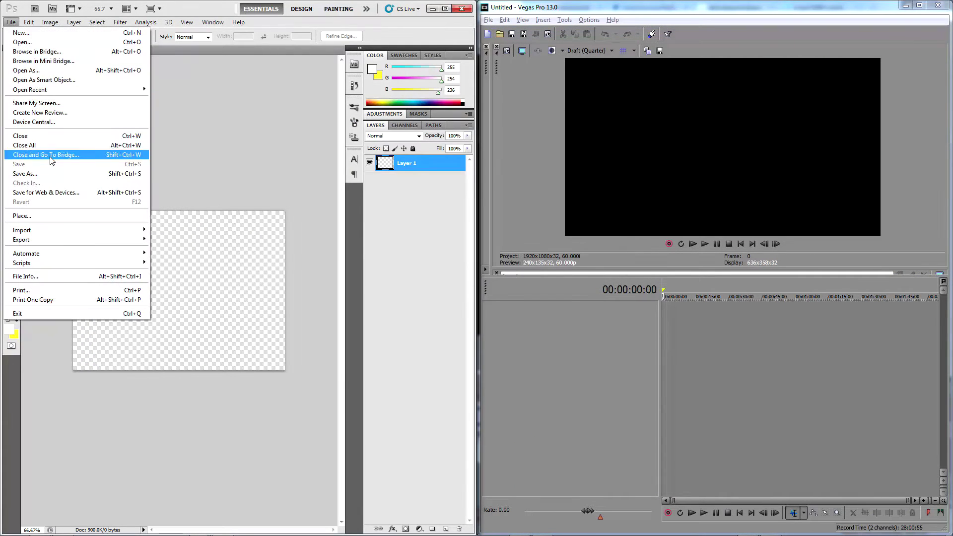
{"action": "left_click", "coordinate": [29, 174]}
{"action": "type", "text": "dummy"}
{"action": "left_click", "coordinate": [273, 269]}
{"action": "left_click", "coordinate": [277, 378]}
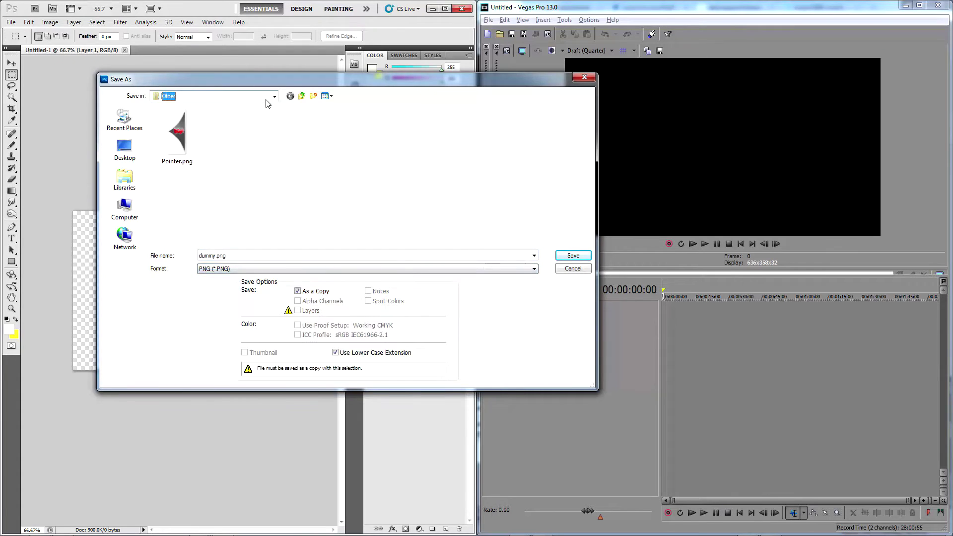
{"action": "left_click", "coordinate": [275, 96]}
{"action": "left_click", "coordinate": [171, 324]}
{"action": "left_click", "coordinate": [573, 256]}
Add dummy.png and Secret of Mana.mp4 to the timeline, matching project settings to the video
{"action": "left_click", "coordinate": [354, 529]}
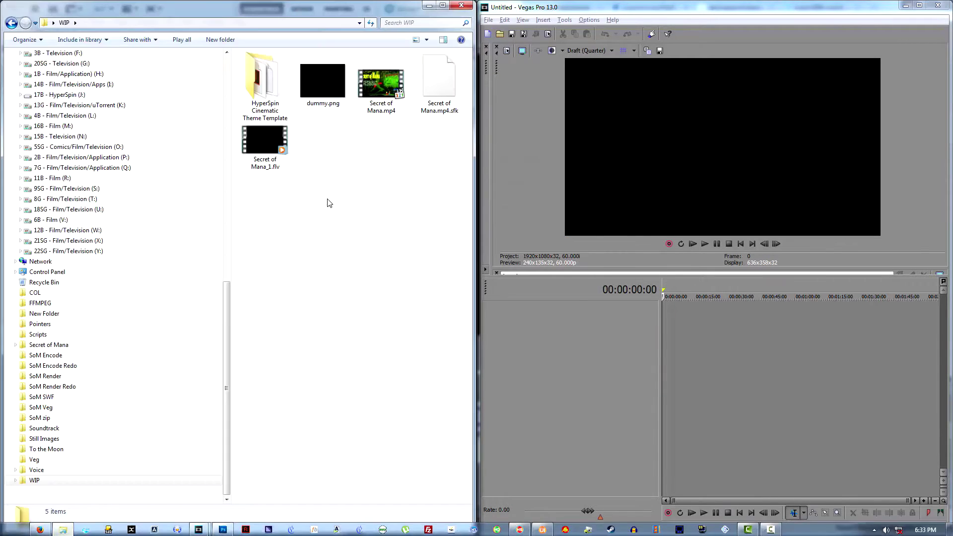
{"action": "left_click_drag", "start_coordinate": [323, 82], "coordinate": [660, 318]}
{"action": "left_click_drag", "start_coordinate": [381, 84], "coordinate": [675, 314]}
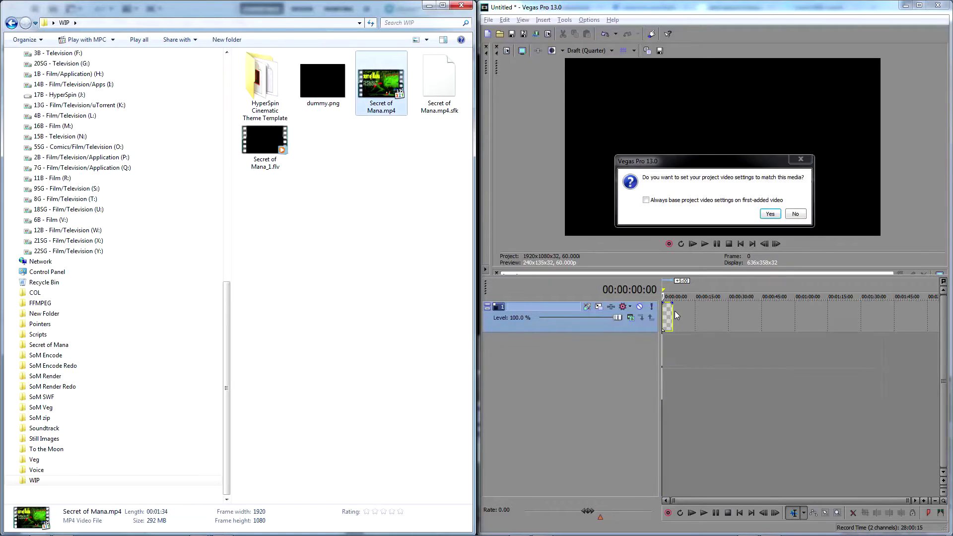
{"action": "left_click", "coordinate": [770, 214]}
Stretch the dummy.png event to end exactly at the video's last frame
{"action": "left_click_drag", "start_coordinate": [673, 321], "coordinate": [874, 421]}
{"action": "left_click", "coordinate": [874, 422]}
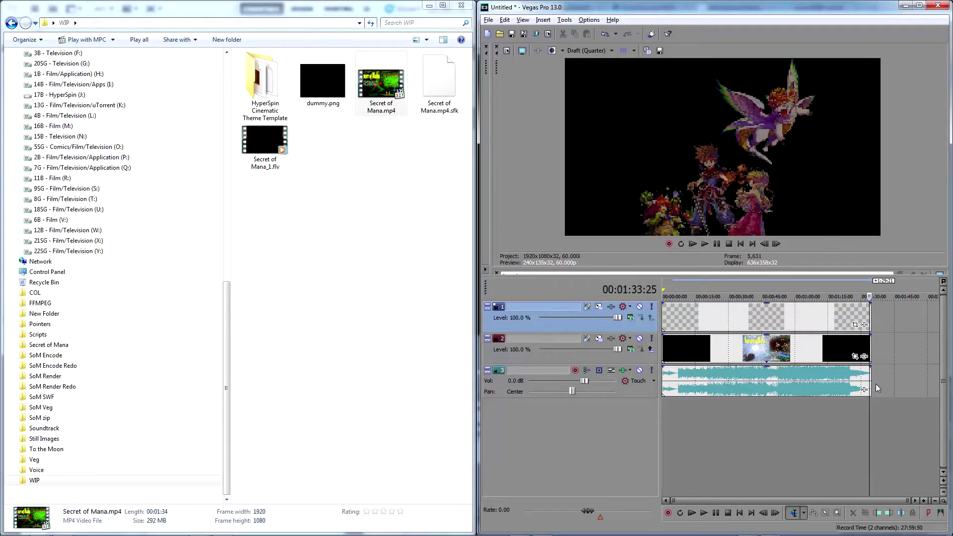
{"action": "scroll", "coordinate": [867, 328], "scroll_direction": "up", "scroll_amount": 6}
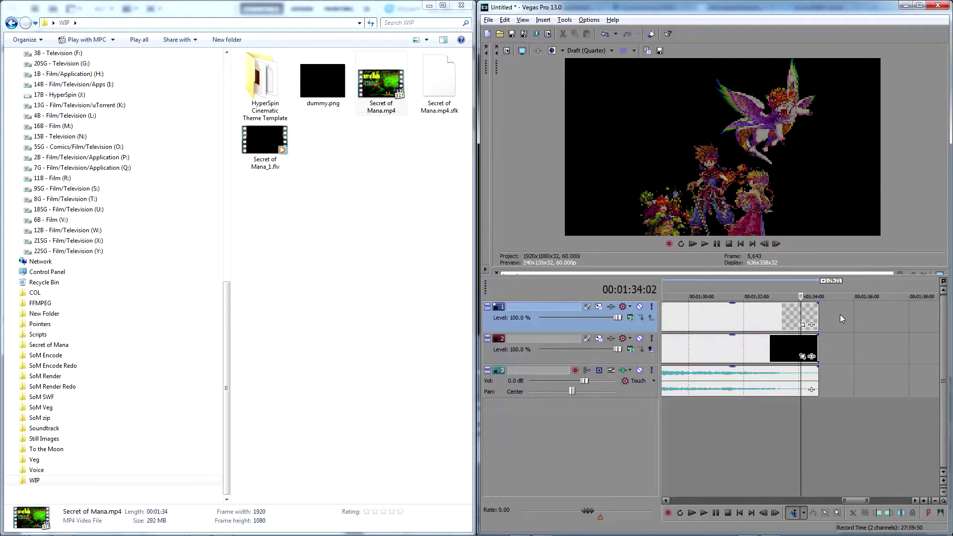
{"action": "key", "text": "Right"}
{"action": "key", "text": "Right"}
{"action": "key", "text": "Right"}
{"action": "key", "text": "Right"}
{"action": "key", "text": "Right"}
{"action": "key", "text": "Right"}
{"action": "key", "text": "Right"}
{"action": "key", "text": "Right"}
{"action": "key", "text": "Right"}
{"action": "key", "text": "Right"}
{"action": "key", "text": "Right"}
{"action": "key", "text": "Right"}
{"action": "key", "text": "Right"}
{"action": "key", "text": "Right"}
{"action": "key", "text": "Right"}
{"action": "key", "text": "Right"}
{"action": "key", "text": "Right"}
{"action": "key", "text": "Right"}
{"action": "key", "text": "Right"}
{"action": "key", "text": "Right"}
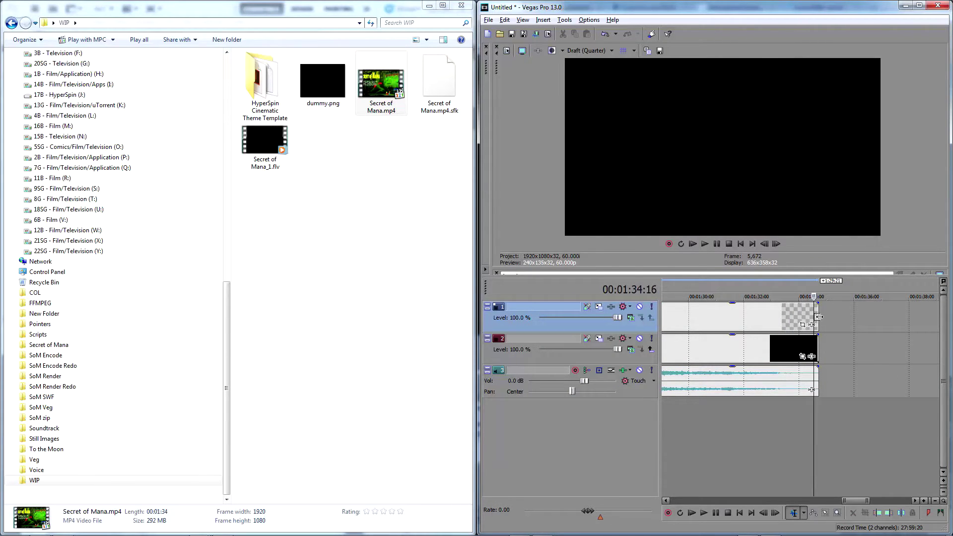
{"action": "left_click_drag", "start_coordinate": [819, 316], "coordinate": [814, 337]}
Delete the Secret of Mana video and audio tracks
{"action": "left_click", "coordinate": [600, 358]}
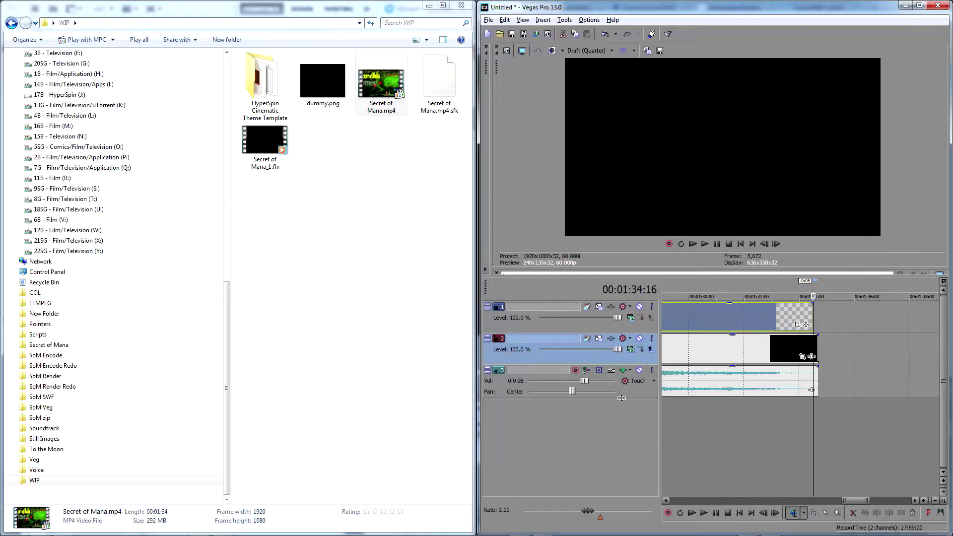
{"action": "left_click", "coordinate": [631, 397], "text": "shift"}
{"action": "right_click", "coordinate": [631, 399]}
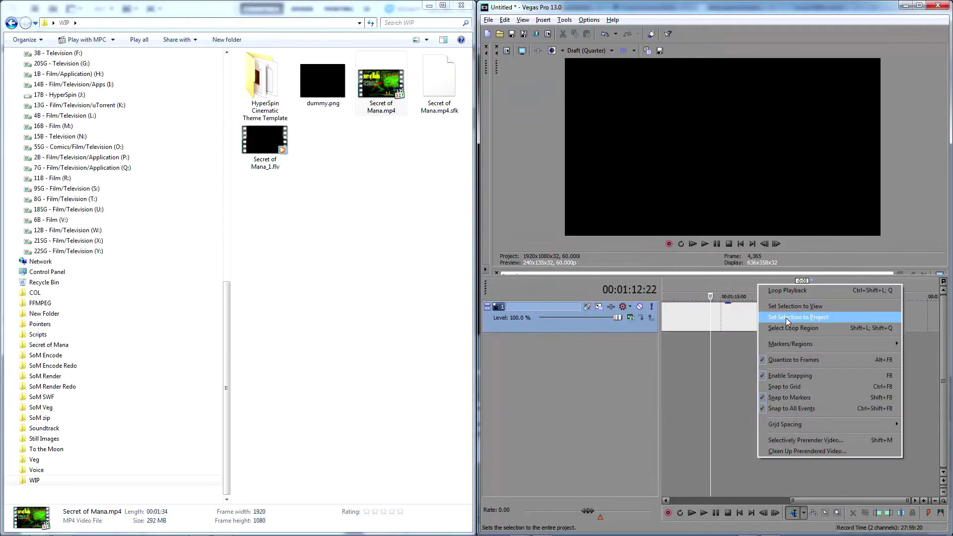
Render the whole project with the Internet 480p 4:3 template as Secret of Mana (USA) (Dummy).mp4 in WIP
{"action": "left_click", "coordinate": [786, 318]}
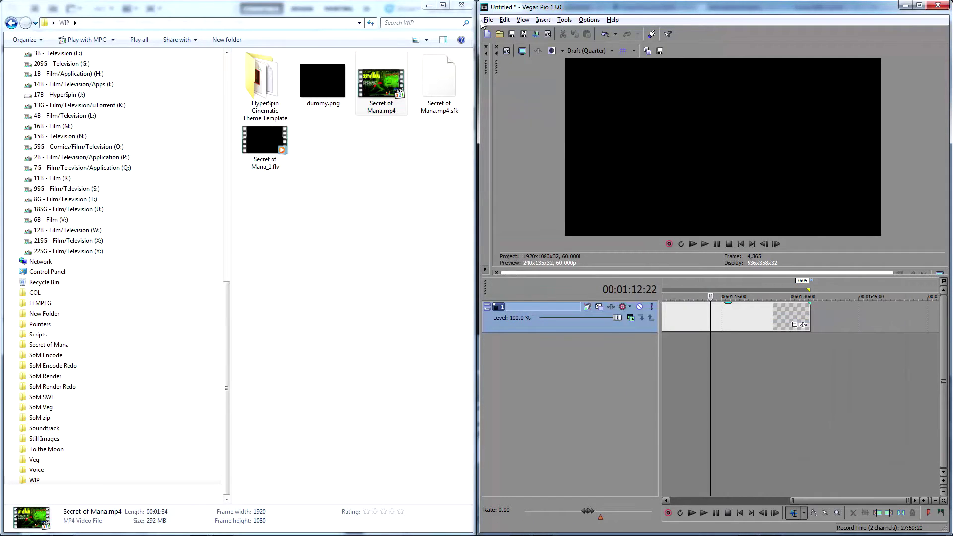
{"action": "left_click", "coordinate": [488, 20]}
{"action": "left_click", "coordinate": [516, 132]}
{"action": "left_click", "coordinate": [316, 193]}
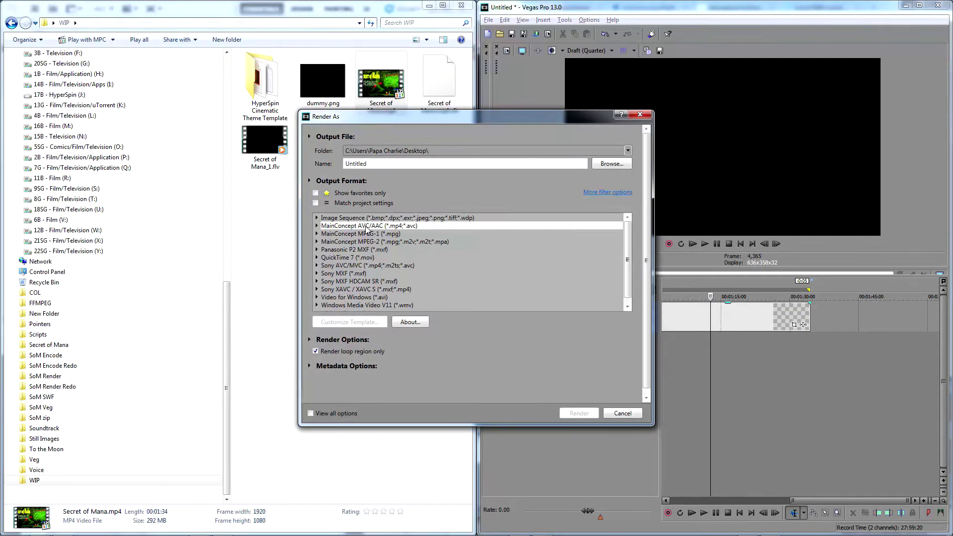
{"action": "scroll", "coordinate": [397, 255], "scroll_direction": "down", "scroll_amount": 10}
{"action": "left_click", "coordinate": [381, 289]}
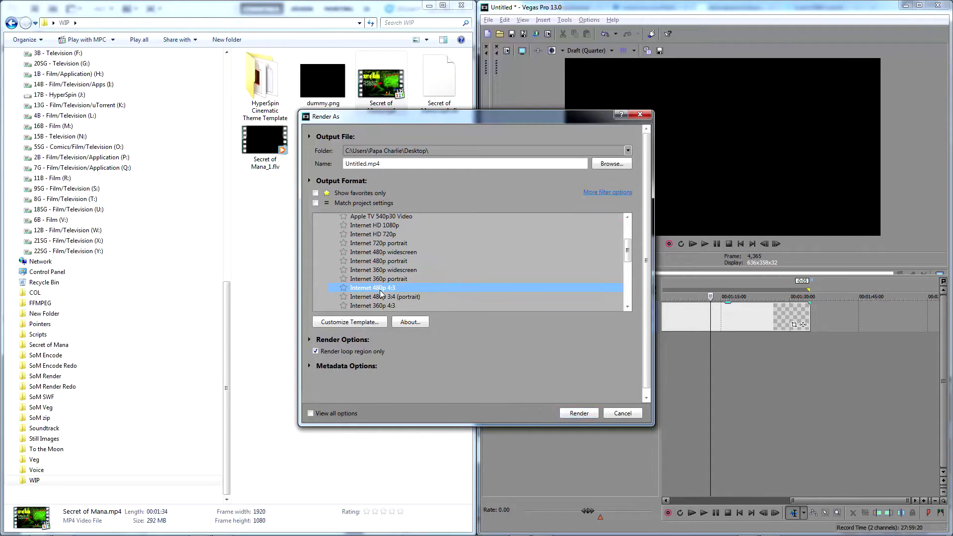
{"action": "left_click", "coordinate": [612, 163]}
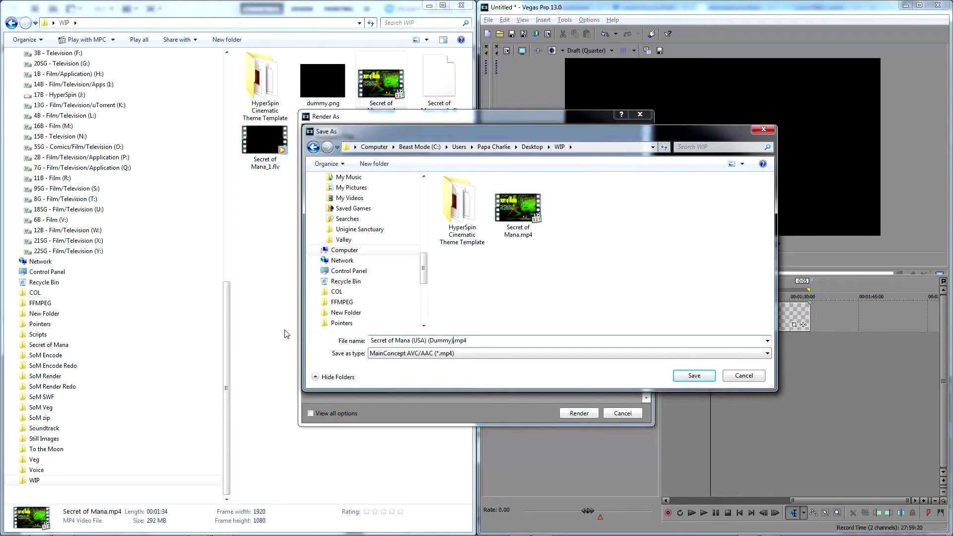
{"action": "key", "text": "Return"}
{"action": "key", "text": "Return"}
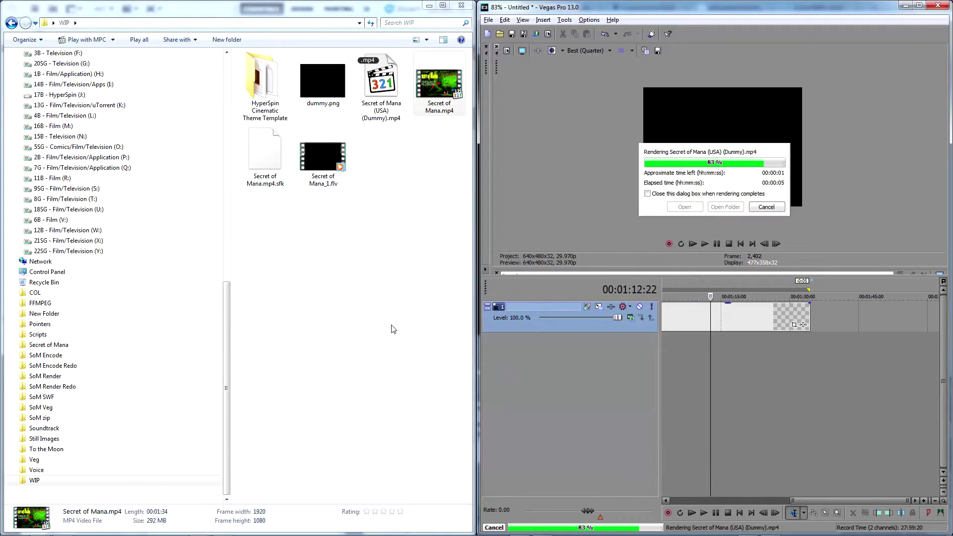
{"action": "left_click", "coordinate": [319, 255]}
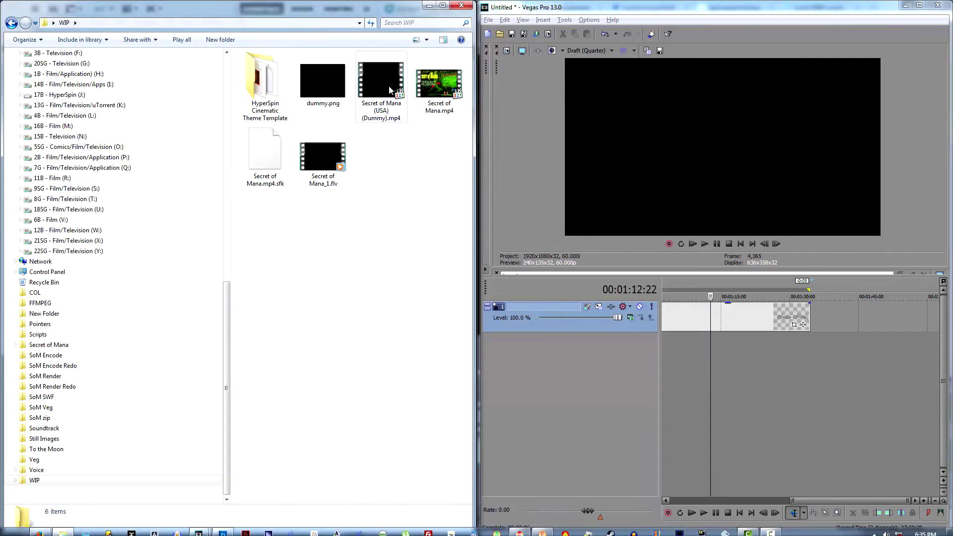
In J:\HyperSpin\Media\Super Nintendo Entertainment System\Video, delete the original Secret of Mana (USA).mp4
{"action": "left_click", "coordinate": [60, 94]}
{"action": "double_click", "coordinate": [271, 119]}
{"action": "double_click", "coordinate": [271, 119]}
{"action": "type", "text": "super"}
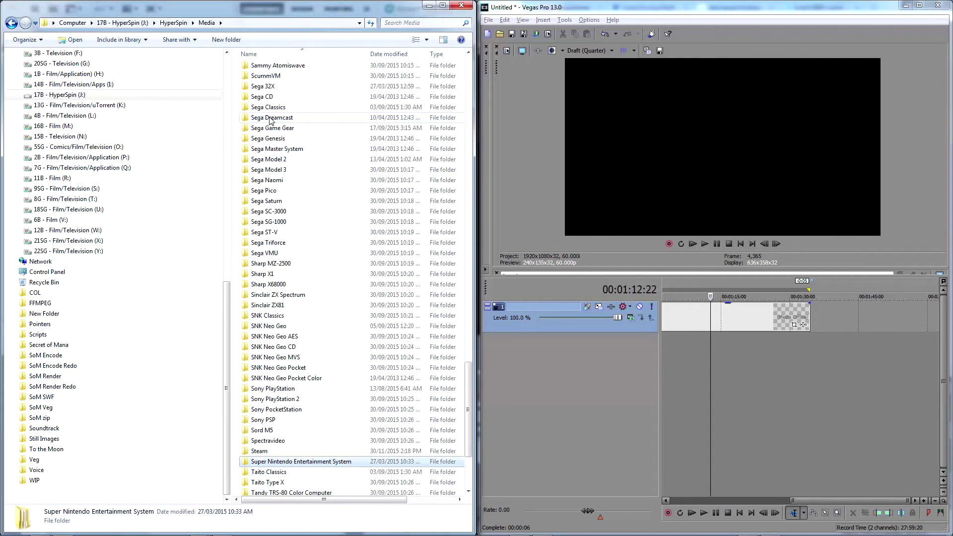
{"action": "key", "text": "Return"}
{"action": "double_click", "coordinate": [285, 98]}
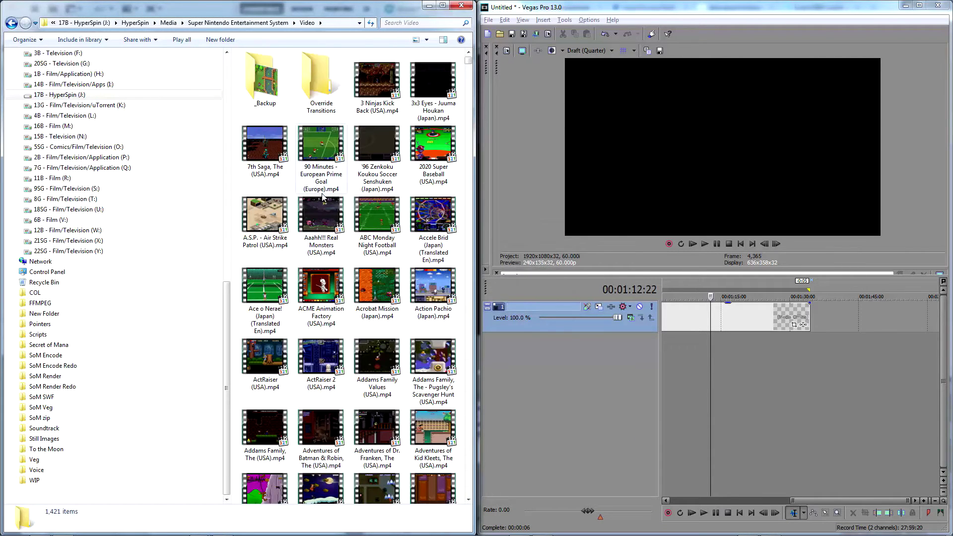
{"action": "type", "text": "secret of mana"}
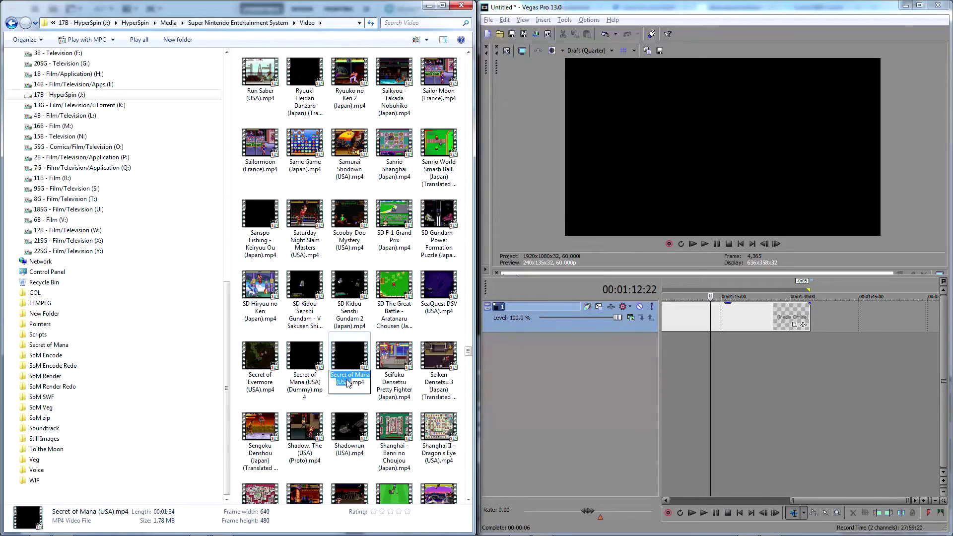
{"action": "key", "text": "Delete"}
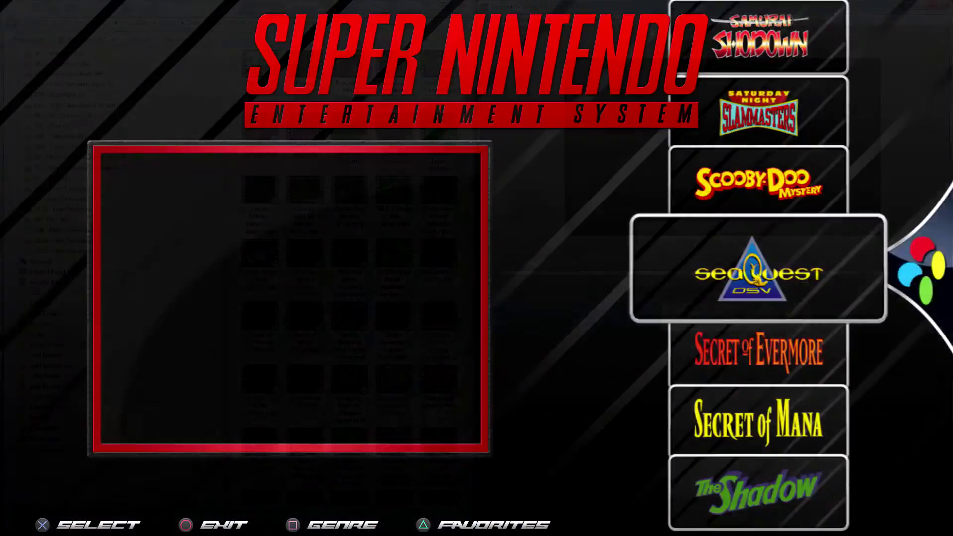
Scroll the Super Nintendo wheel down to Secret of Mana (USA) to preview its weapons theme
{"action": "key", "text": "Down"}
{"action": "key", "text": "Down"}
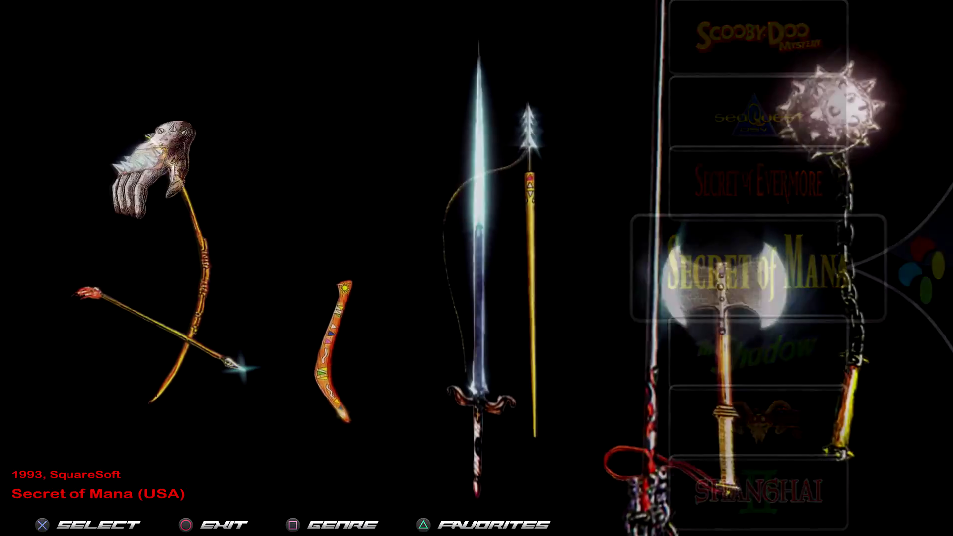